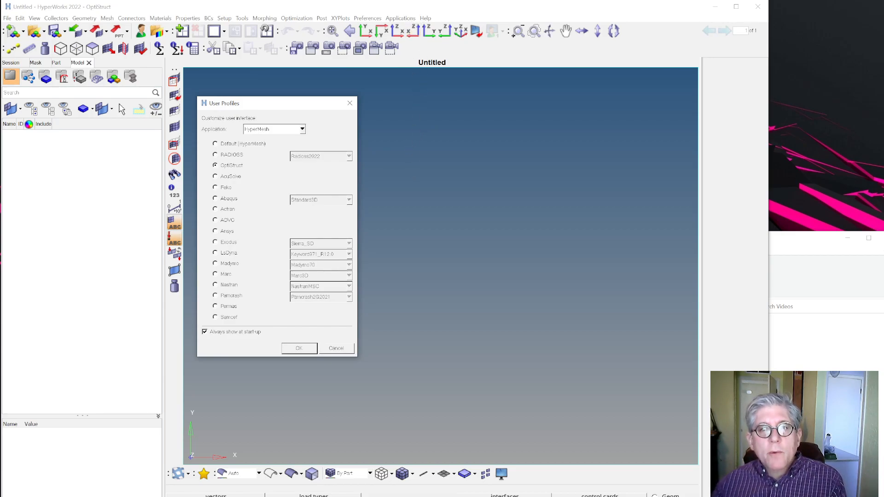
Step: Switch to the PDF reader and review Problem 3 on the aluminum c-channel in torsion_hw.pdf
{"action": "left_click", "coordinate": [450, 0]}
{"action": "left_click", "coordinate": [447, 1]}
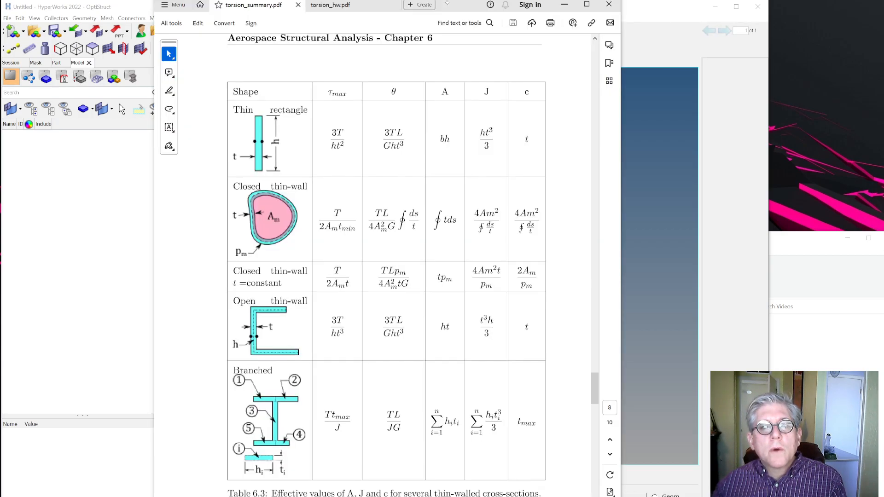
{"action": "left_click", "coordinate": [364, 6]}
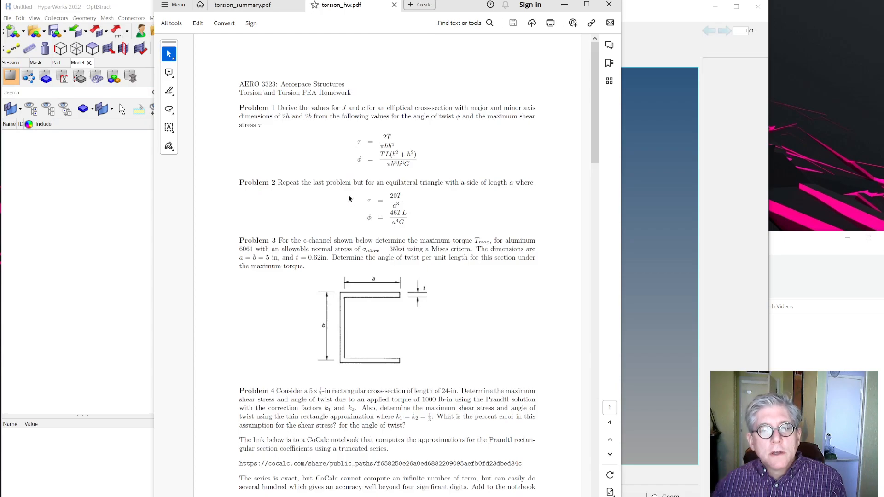
{"action": "left_click_drag", "start_coordinate": [238, 240], "coordinate": [434, 355]}
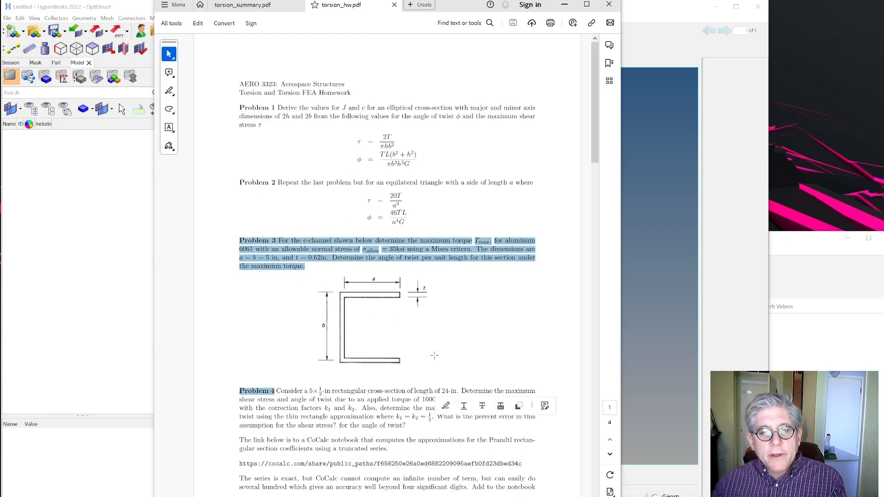
{"action": "left_click", "coordinate": [420, 354]}
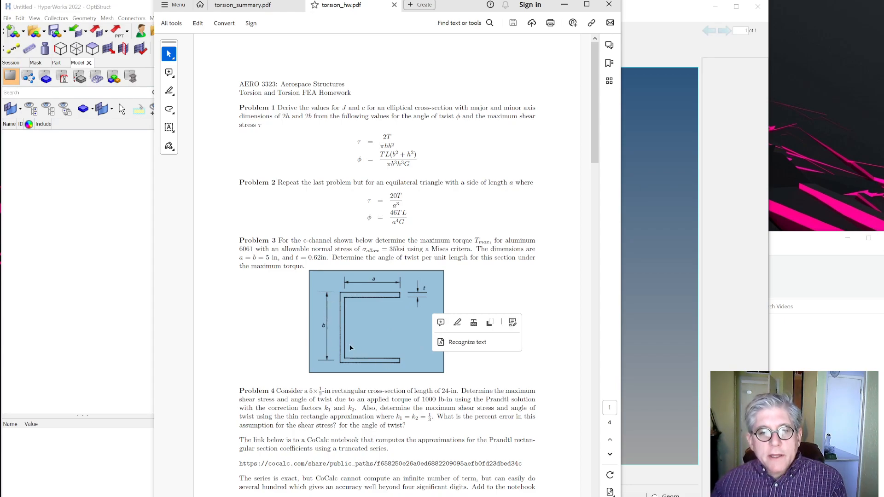
{"action": "left_click", "coordinate": [277, 259]}
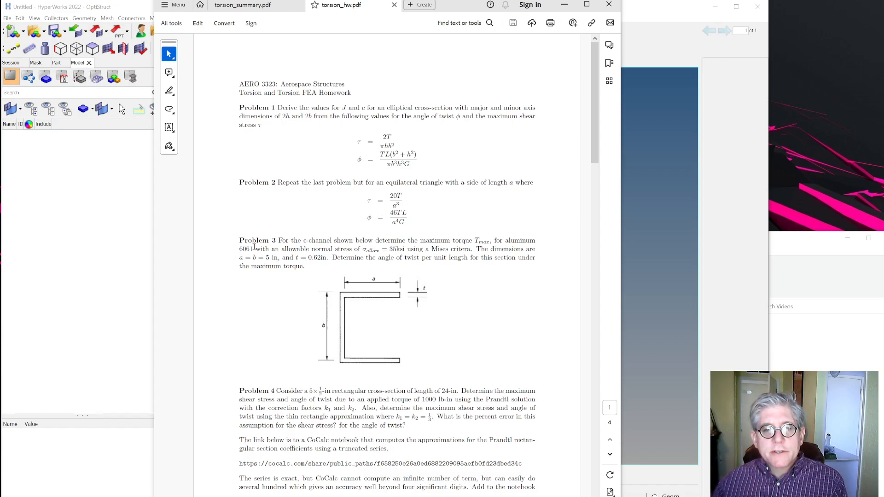
Step: Switch back to HyperMesh and reposition the User Profiles dialog
{"action": "left_click", "coordinate": [102, 248]}
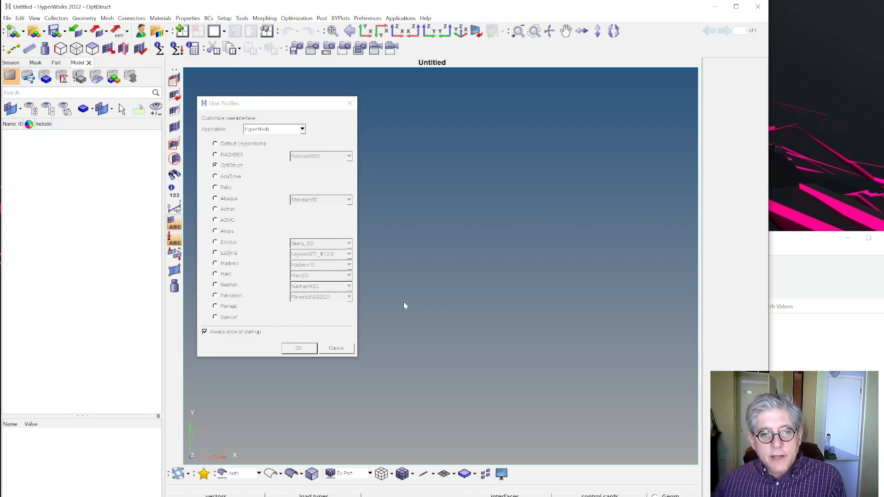
{"action": "mouse_move", "coordinate": [272, 105]}
{"action": "left_mouse_down"}
{"action": "mouse_move", "coordinate": [298, 102]}
{"action": "mouse_move", "coordinate": [287, 98]}
{"action": "left_mouse_up"}
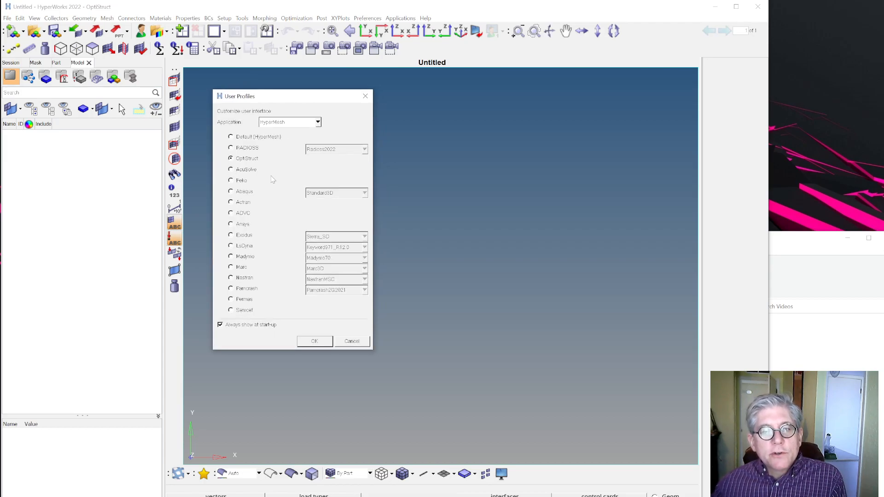
{"action": "left_click", "coordinate": [244, 182]}
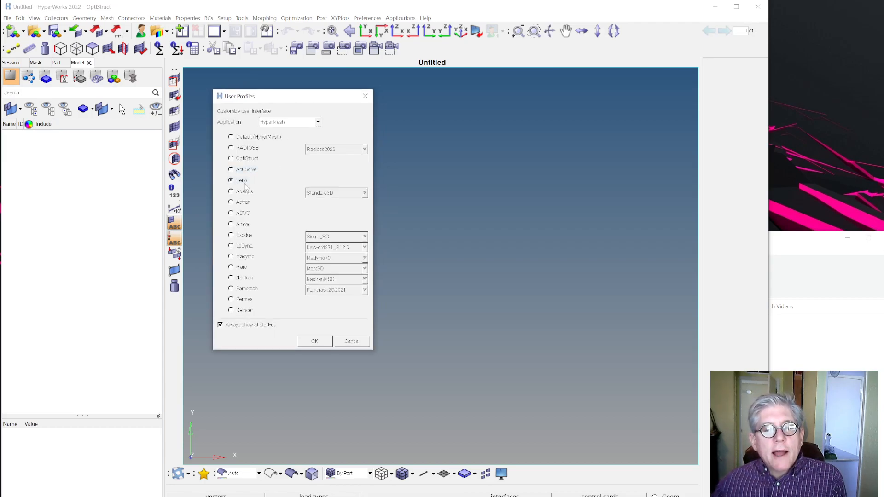
{"action": "left_click", "coordinate": [244, 191]}
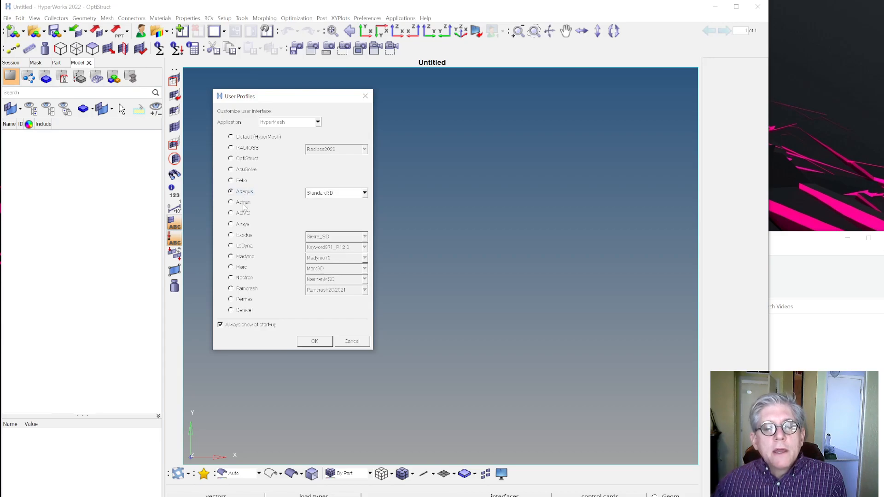
{"action": "left_click", "coordinate": [243, 225]}
{"action": "left_click", "coordinate": [244, 235]}
{"action": "left_click", "coordinate": [245, 246]}
{"action": "left_click", "coordinate": [247, 257]}
{"action": "left_click", "coordinate": [246, 267]}
{"action": "left_click", "coordinate": [247, 279]}
{"action": "left_click", "coordinate": [246, 289]}
{"action": "left_click", "coordinate": [245, 300]}
{"action": "left_click", "coordinate": [245, 311]}
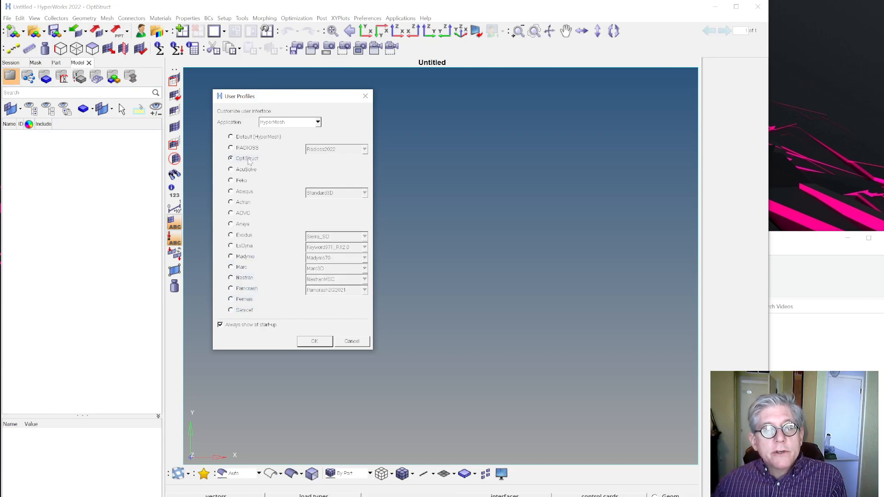
Step: Load the OptiStruct user profile for HyperMesh
{"action": "left_click", "coordinate": [315, 341]}
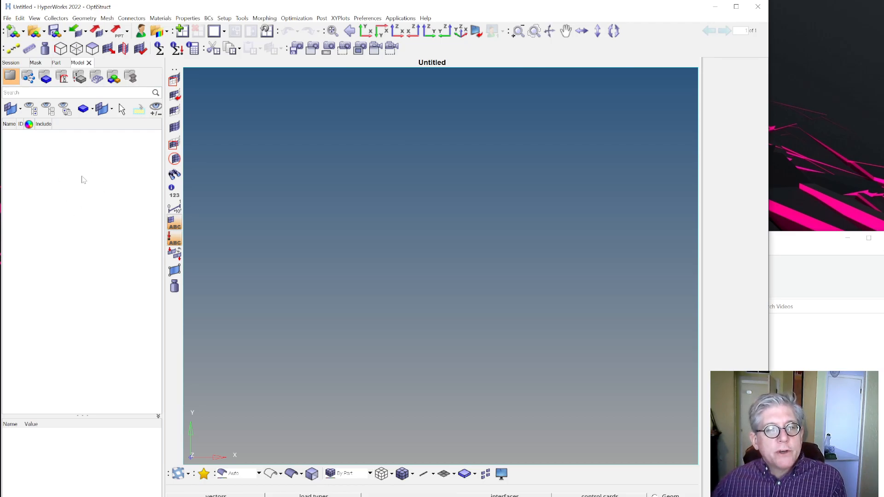
Step: Create a material with the MAT1 card image and name it Aluminum 6061
{"action": "right_click", "coordinate": [74, 162]}
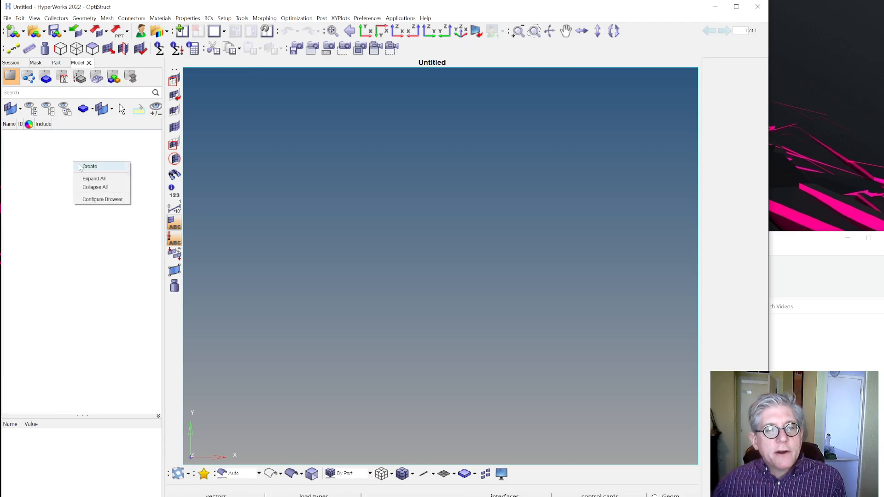
{"action": "mouse_move", "coordinate": [92, 170]}
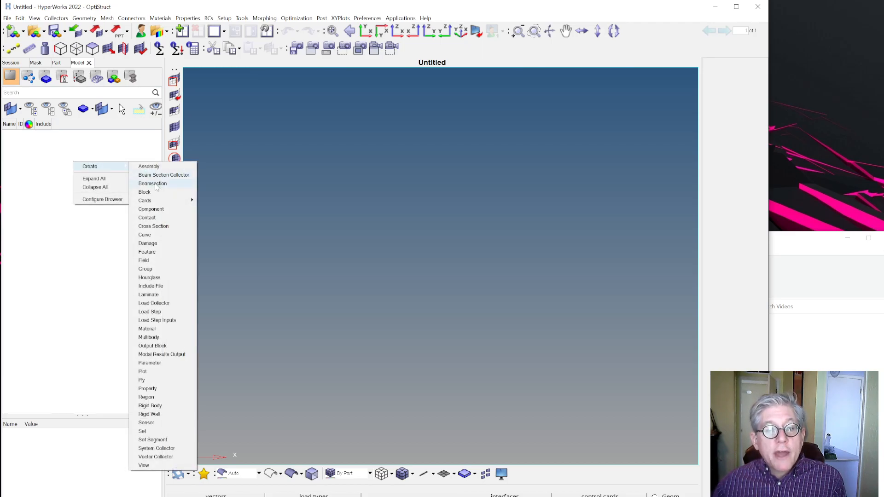
{"action": "left_click", "coordinate": [156, 330]}
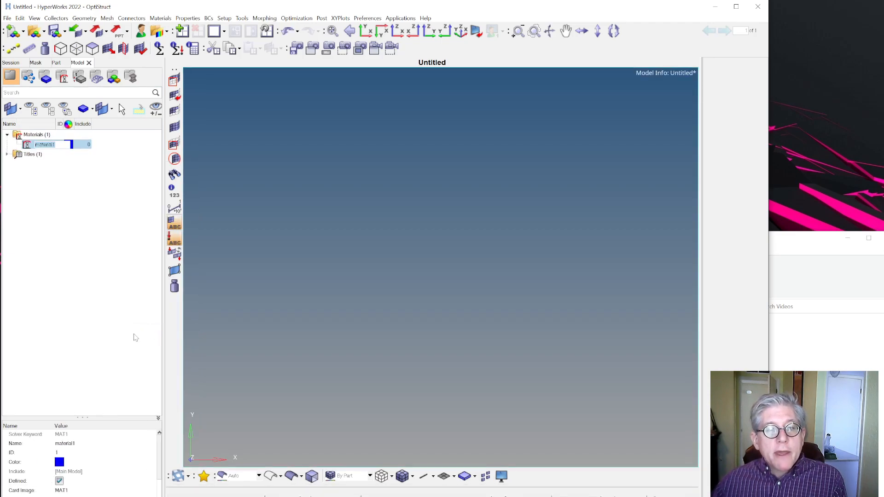
{"action": "left_click_drag", "start_coordinate": [89, 418], "coordinate": [97, 317]}
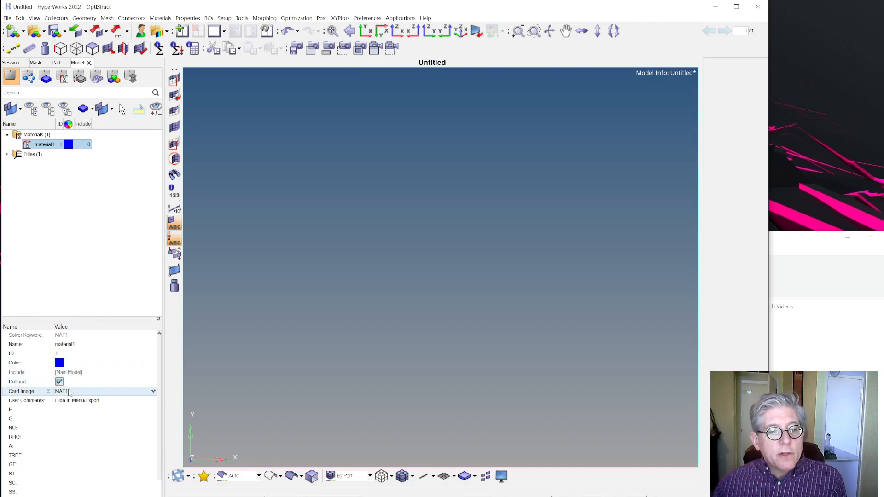
{"action": "left_click", "coordinate": [74, 392]}
{"action": "left_click", "coordinate": [74, 345]}
{"action": "type", "text": "A"}
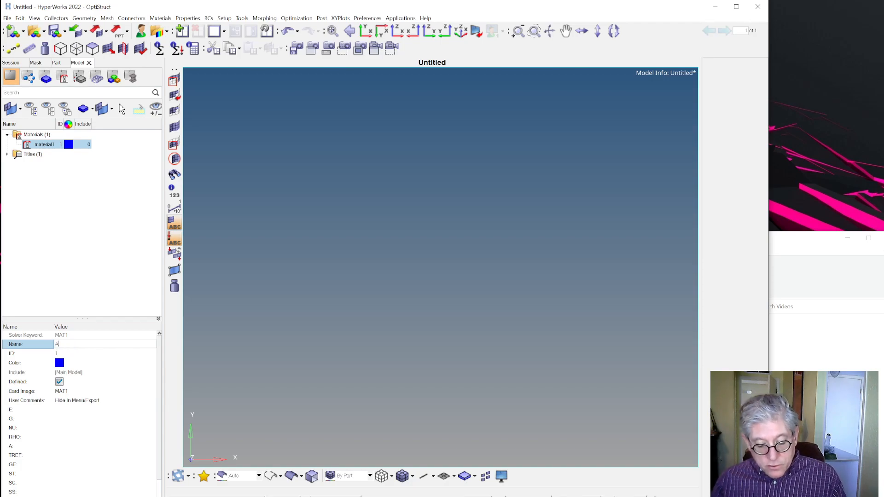
{"action": "type", "text": "luminum 6061"}
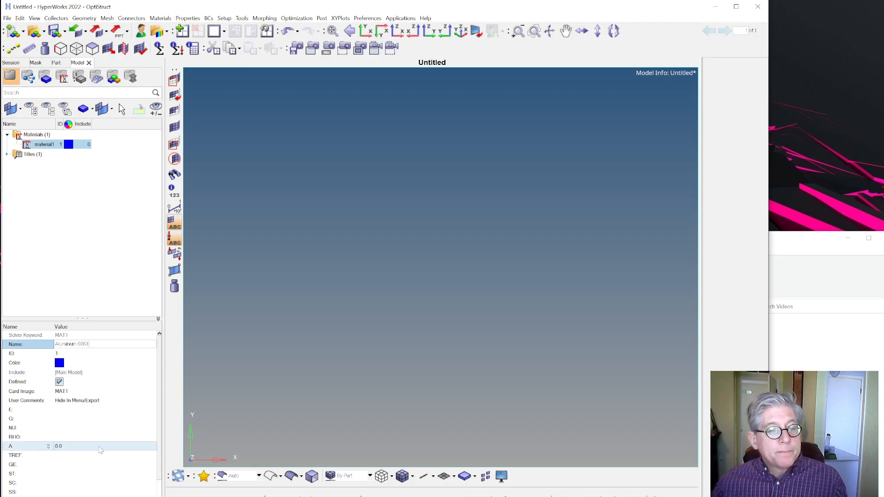
Step: Set the Aluminum 6061 elastic modulus E to 10e6 and Poisson's ratio NU to 0.3
{"action": "left_click", "coordinate": [83, 409]}
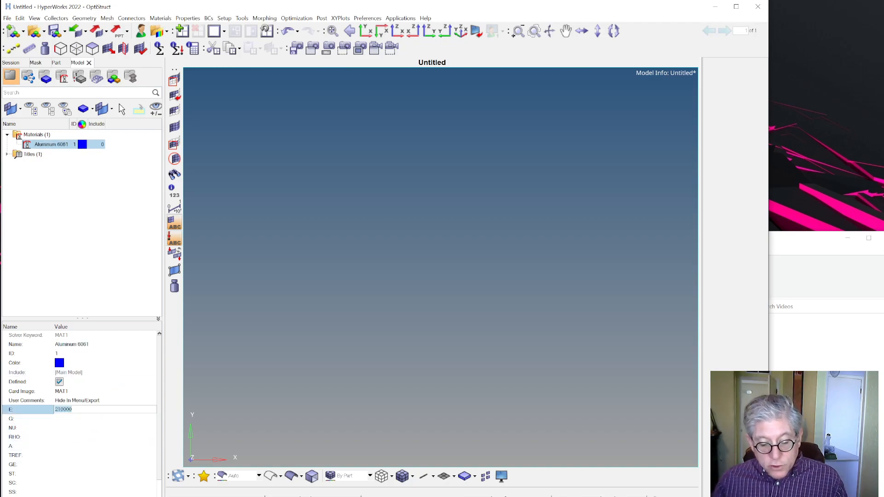
{"action": "type", "text": "10e6"}
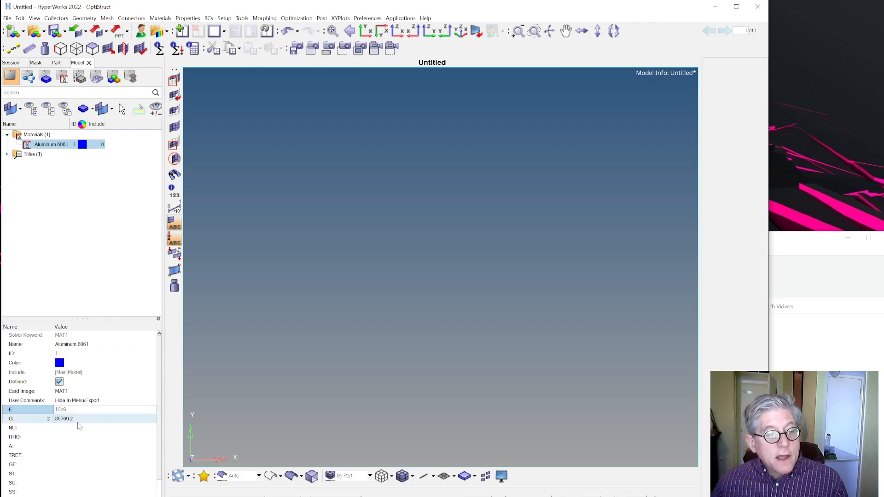
{"action": "left_click", "coordinate": [79, 427]}
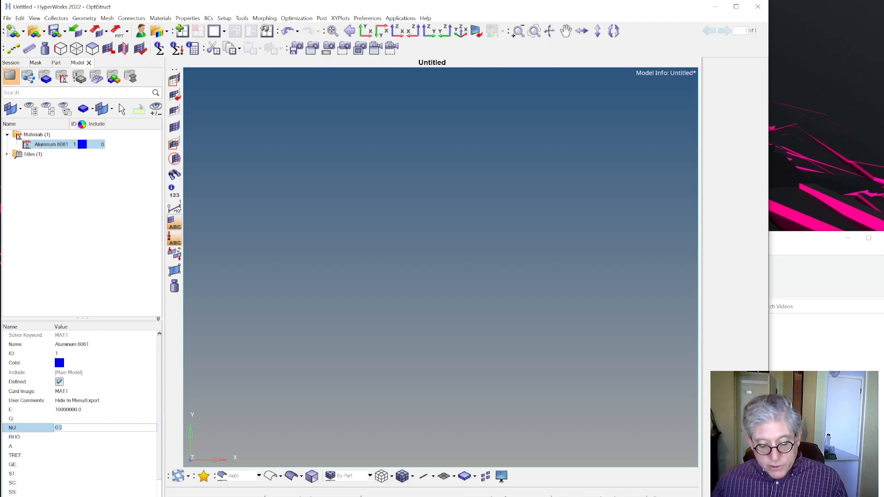
{"action": "key", "text": "BackSpace"}
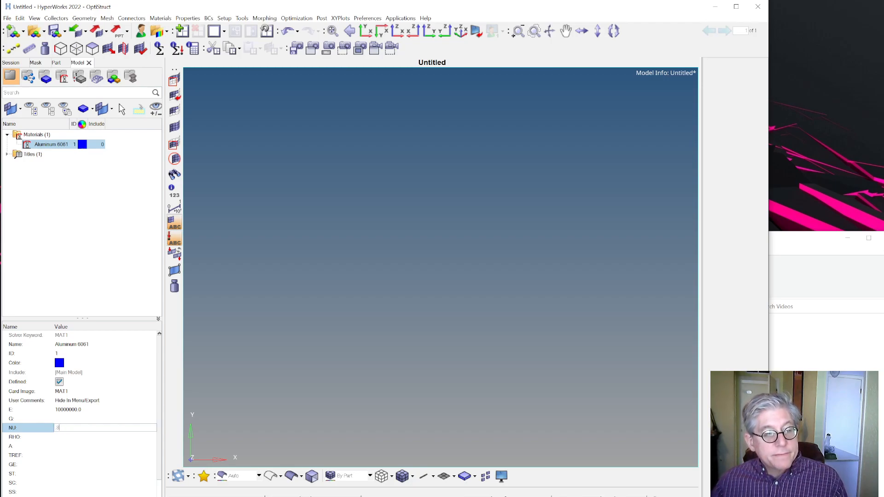
{"action": "type", "text": ".3"}
{"action": "key", "text": "Return"}
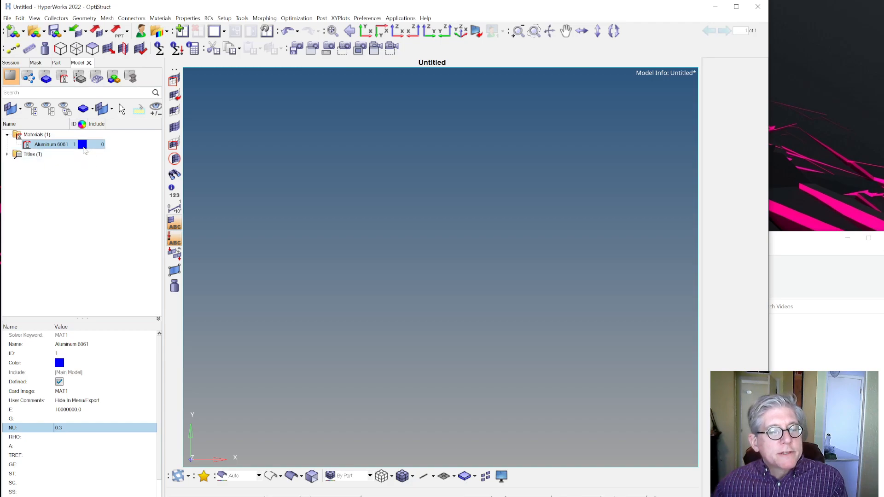
Step: Create a new property and change its card image to PROD
{"action": "left_click", "coordinate": [63, 201]}
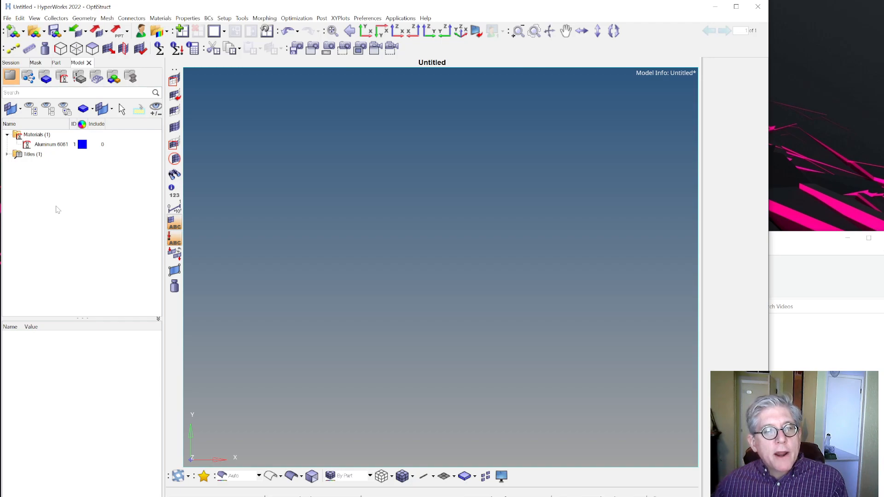
{"action": "right_click", "coordinate": [58, 210]}
{"action": "mouse_move", "coordinate": [73, 212]}
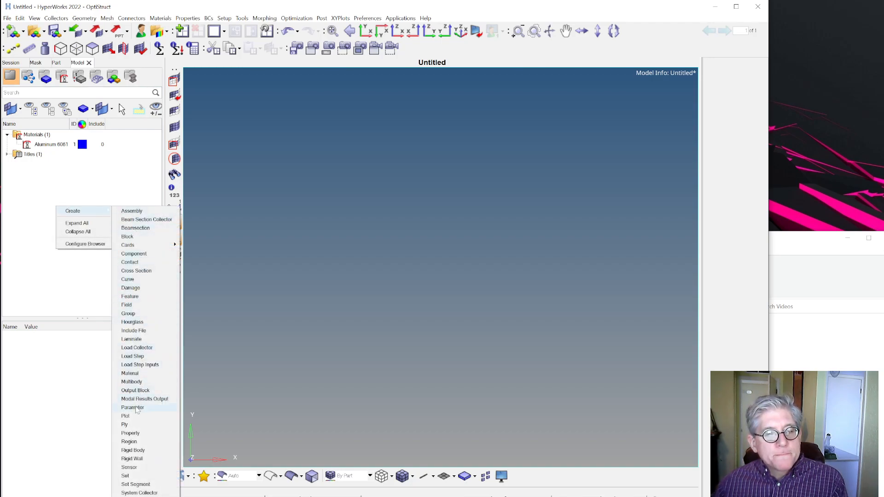
{"action": "left_click", "coordinate": [131, 434]}
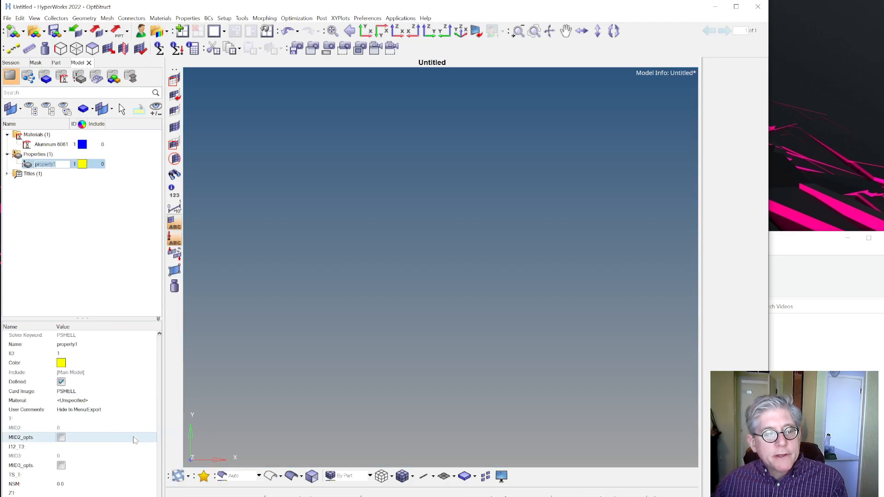
{"action": "left_click", "coordinate": [84, 392]}
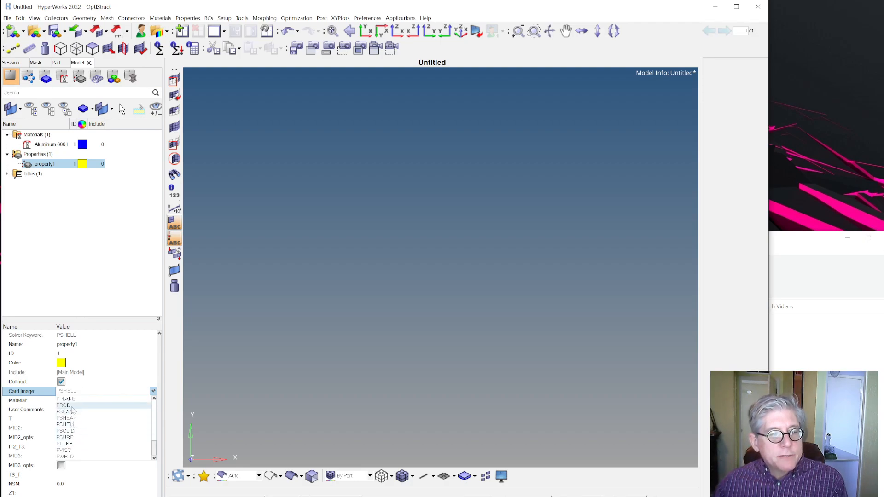
{"action": "left_click", "coordinate": [66, 406]}
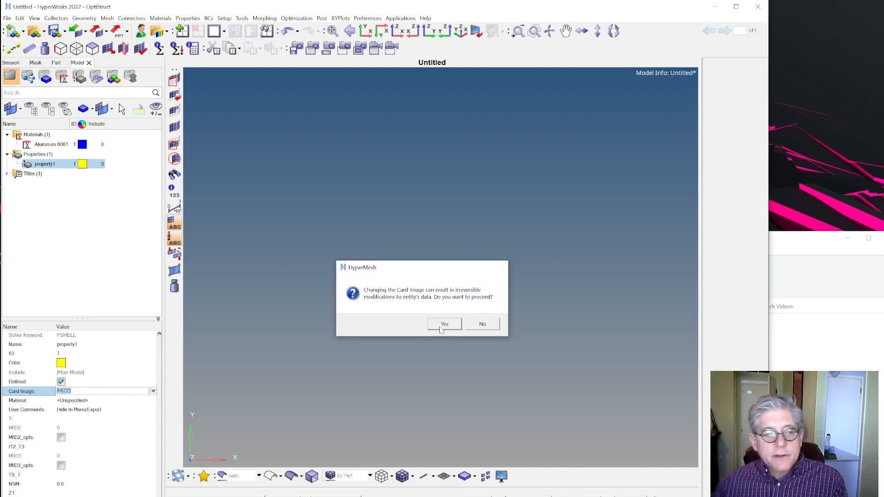
{"action": "left_click", "coordinate": [440, 327]}
Step: Assign the Aluminum 6061 material to the rod property
{"action": "left_click", "coordinate": [81, 401]}
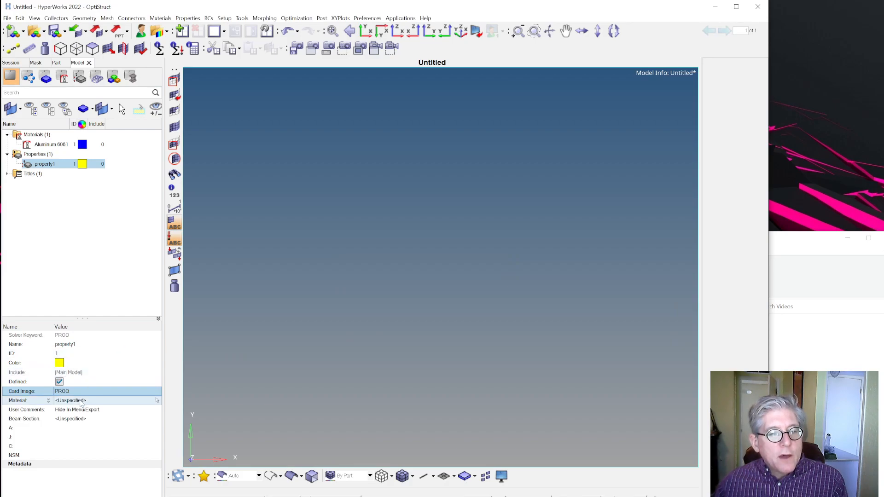
{"action": "left_click", "coordinate": [81, 404]}
{"action": "left_click", "coordinate": [81, 403]}
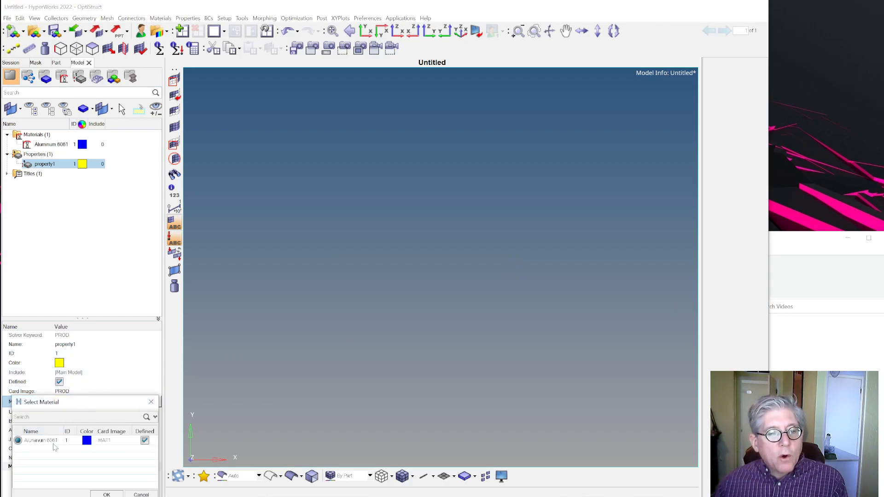
{"action": "left_click", "coordinate": [105, 494]}
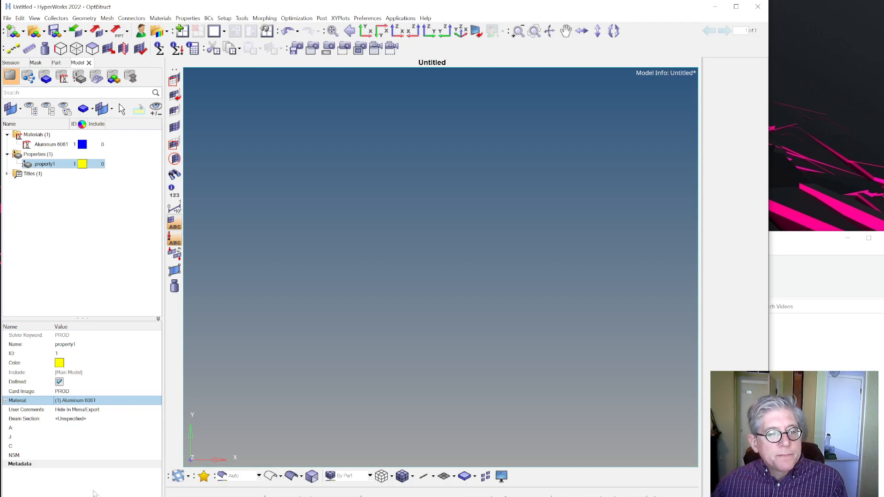
Step: Check the rod property's A and C fields and consult the thin-walled section formulas in torsion_summary.pdf
{"action": "left_click", "coordinate": [21, 429]}
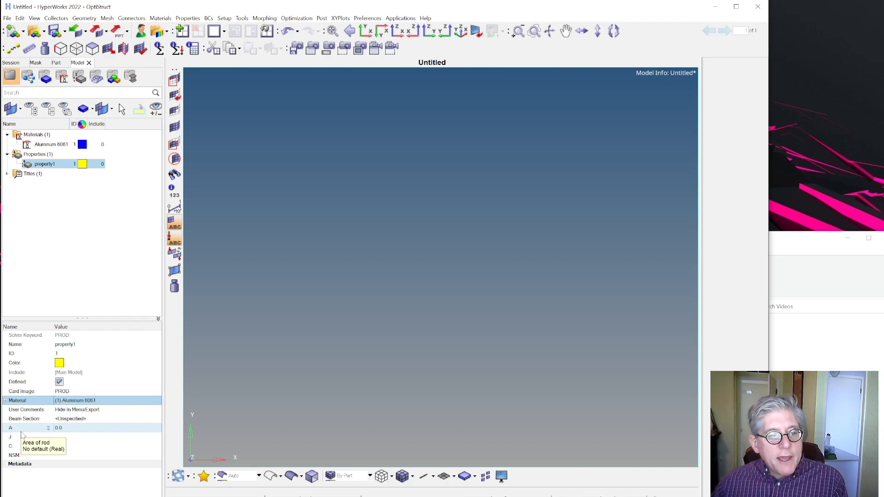
{"action": "left_click", "coordinate": [25, 449]}
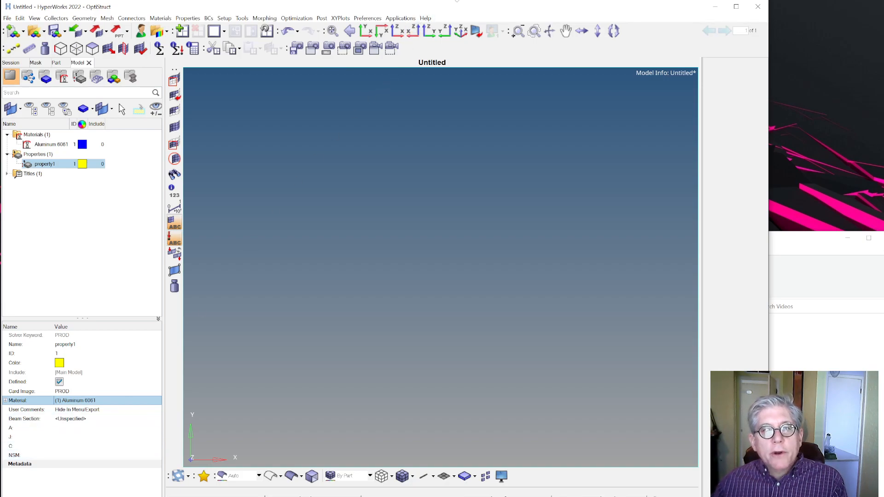
{"action": "left_click", "coordinate": [457, 1]}
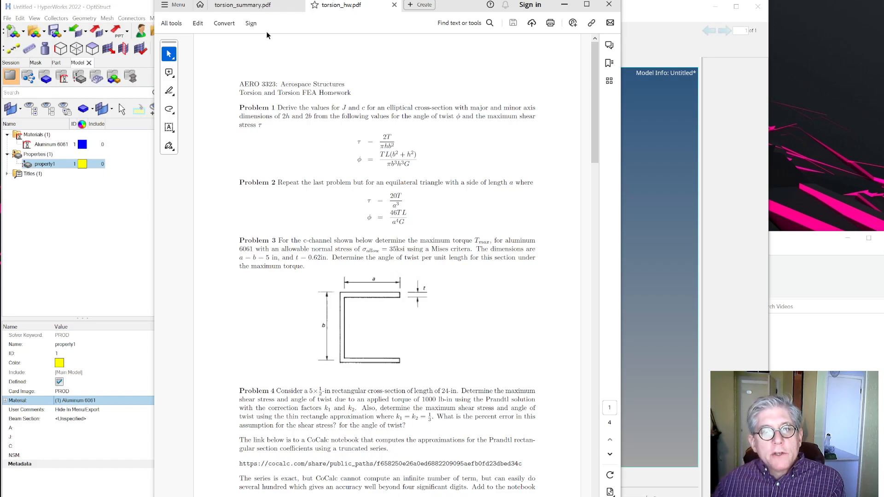
{"action": "left_click", "coordinate": [255, 7]}
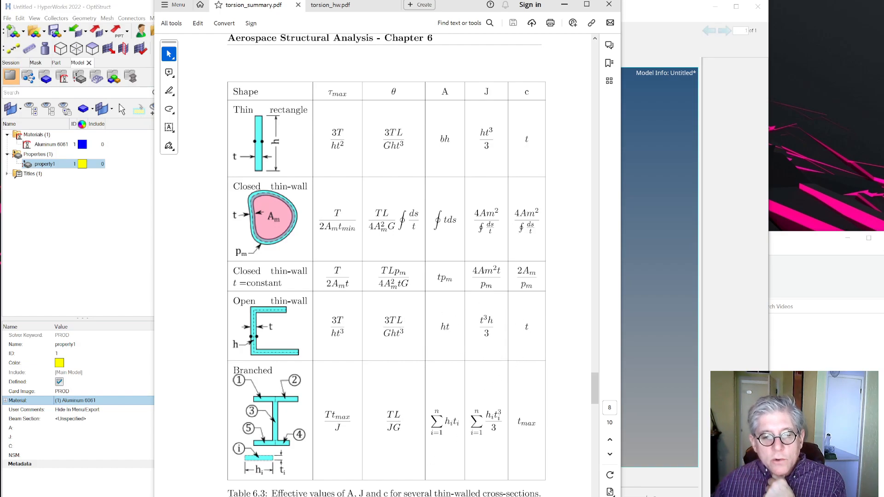
Step: Switch to the CoCalc notebook, consult Problem 3 in torsion_hw.pdf, and run the cell defining a = 5, b = 5 and t = .062
{"action": "key", "text": "alt+Tab"}
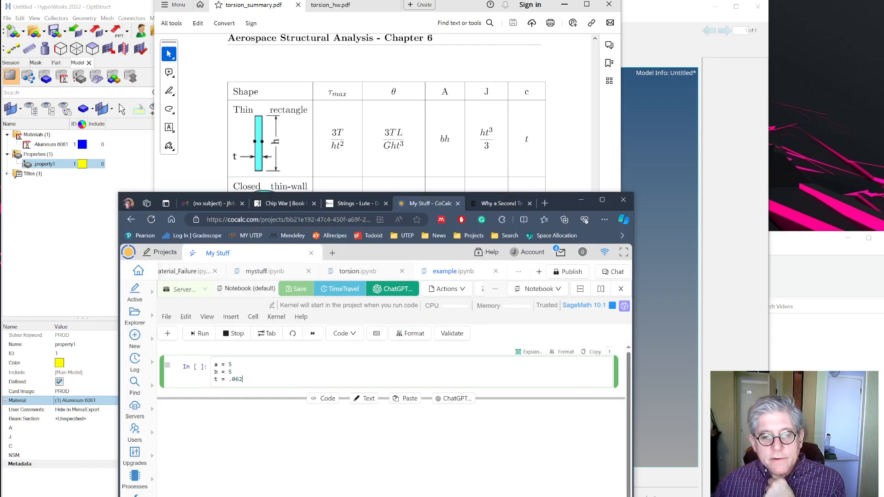
{"action": "left_click_drag", "start_coordinate": [558, 201], "coordinate": [692, 238]}
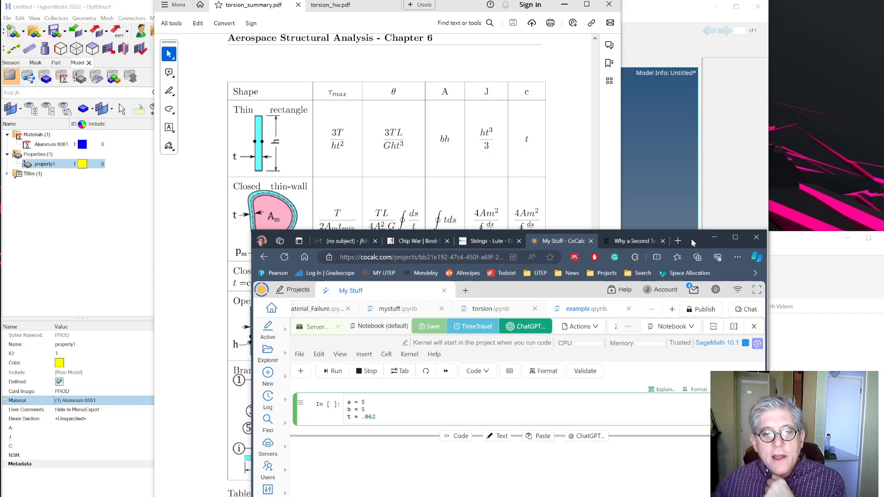
{"action": "left_click", "coordinate": [349, 6]}
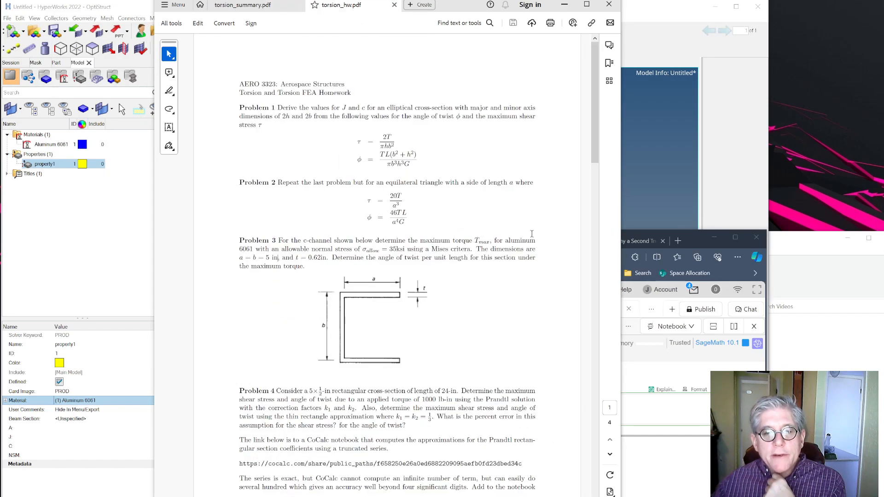
{"action": "left_click_drag", "start_coordinate": [668, 244], "coordinate": [865, 157]}
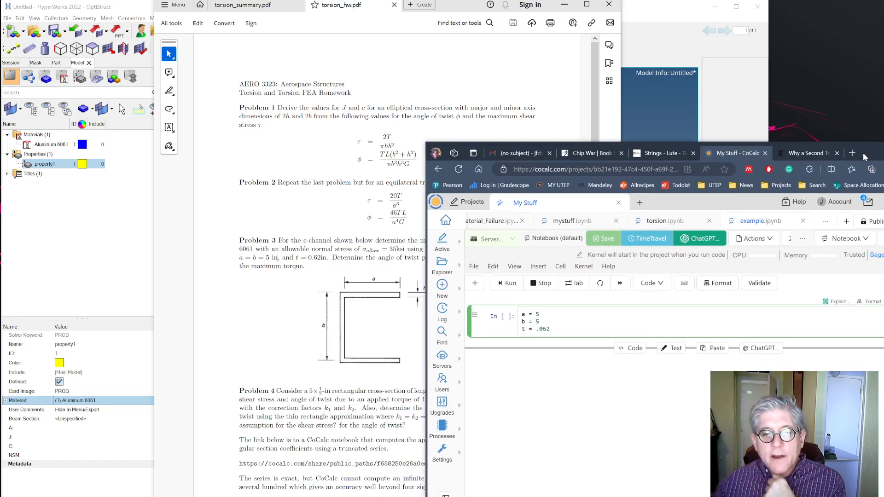
{"action": "left_click_drag", "start_coordinate": [649, 148], "coordinate": [642, 148]}
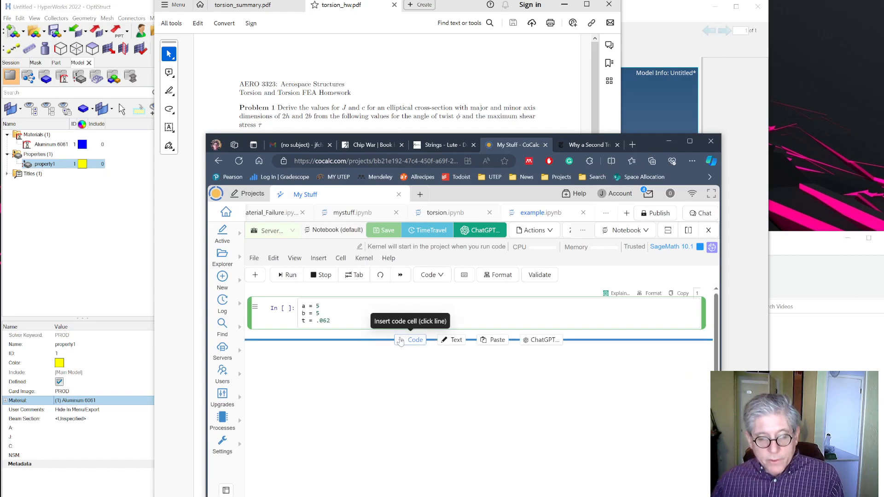
{"action": "key", "text": "shift+Return"}
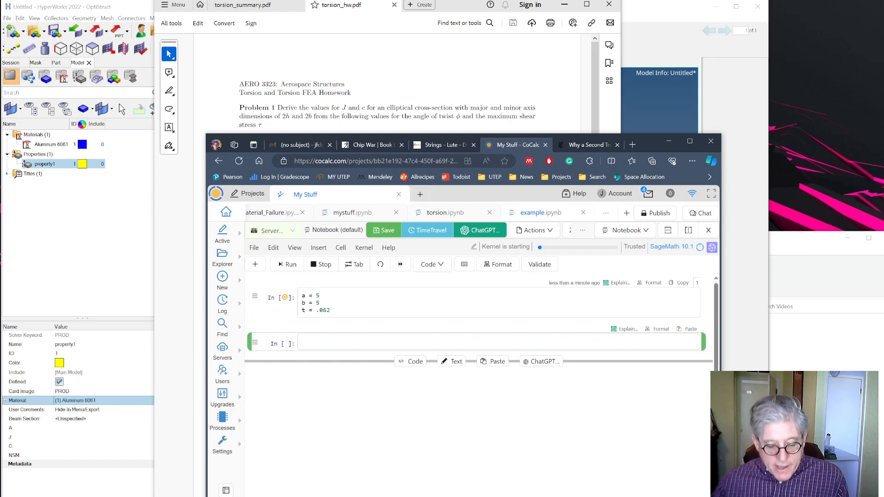
Step: Define the developed section length as h = 2*a+b in the new notebook cell and run it
{"action": "type", "text": "h ="}
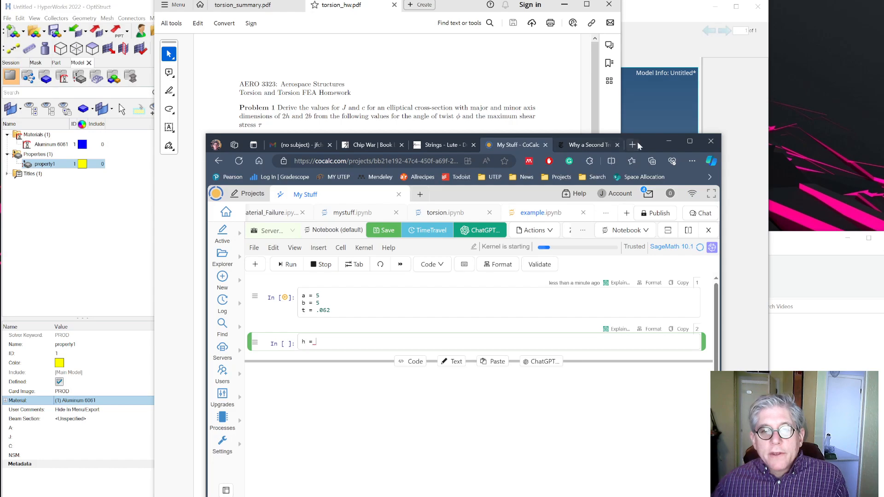
{"action": "left_click_drag", "start_coordinate": [649, 140], "coordinate": [637, 156]}
{"action": "type", "text": "2*a+"}
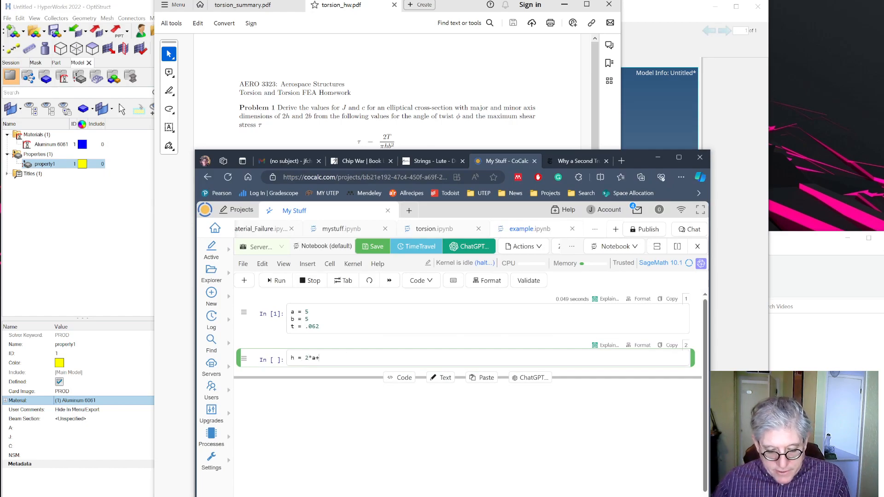
{"action": "type", "text": "b"}
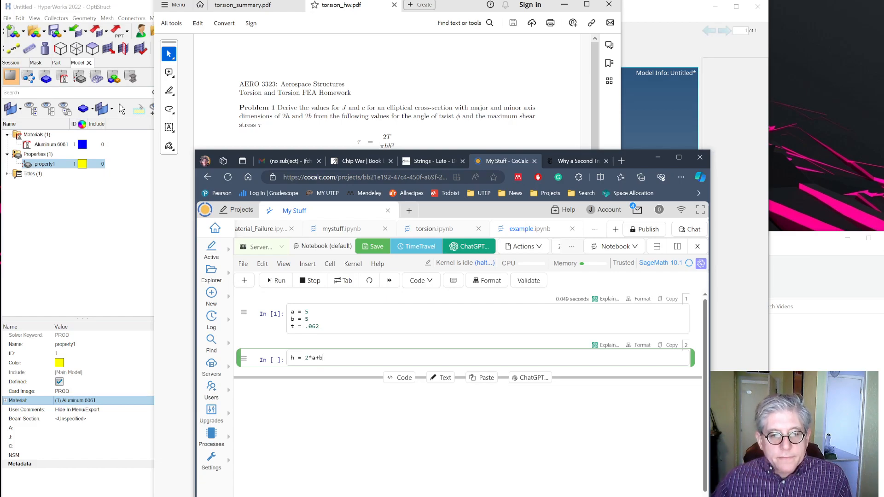
{"action": "key", "text": "shift+Return"}
Step: Add the lines J = h*t^3/3 and c = t below the h definition and rerun the cell
{"action": "key", "text": "Up"}
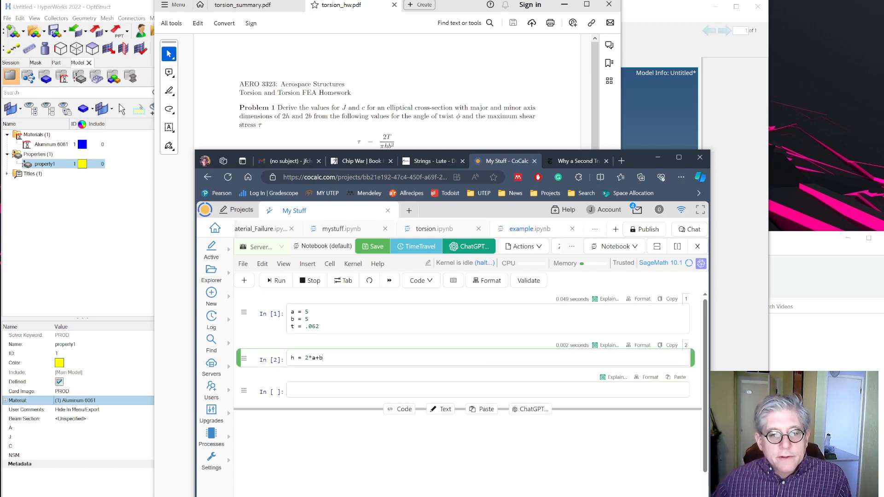
{"action": "key", "text": "Return"}
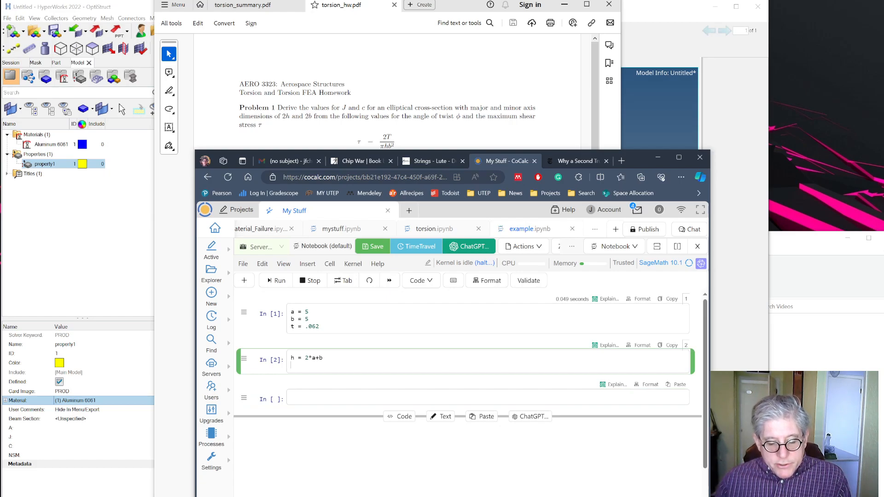
{"action": "type", "text": "J ="}
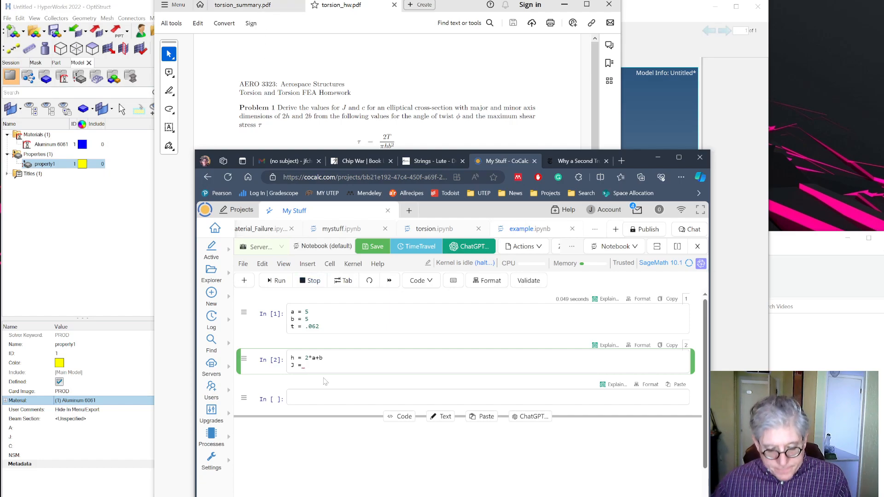
{"action": "type", "text": "h*t^3/3"}
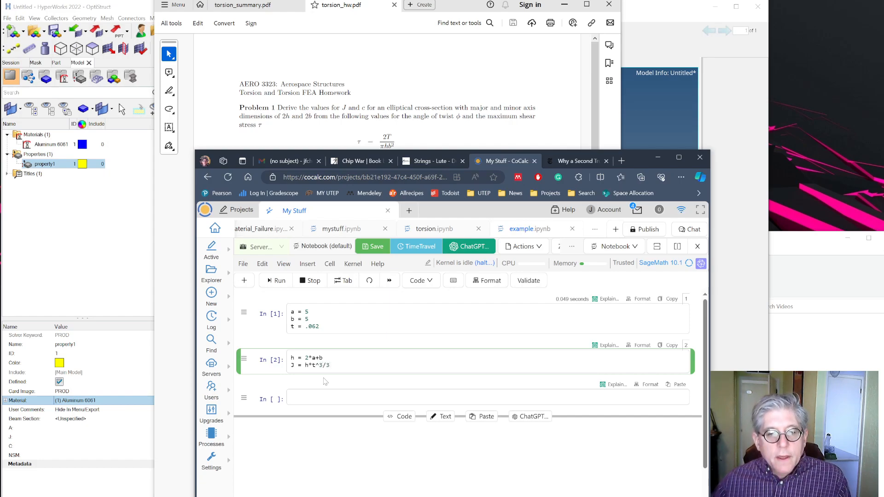
{"action": "key", "text": "Return"}
{"action": "type", "text": "c"}
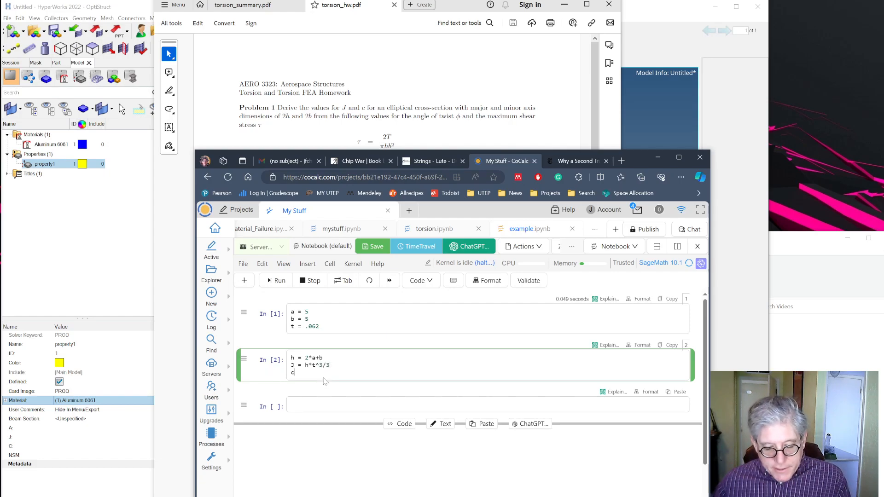
{"action": "type", "text": " = t"}
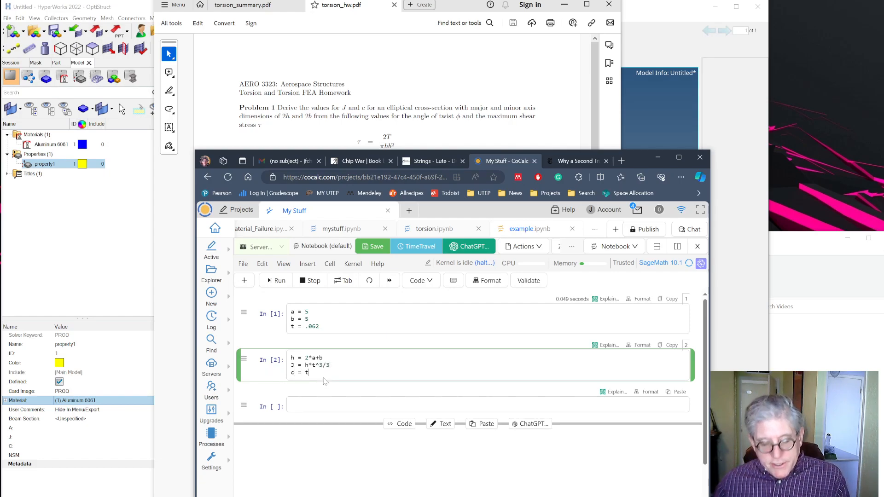
{"action": "key", "text": "shift+Return"}
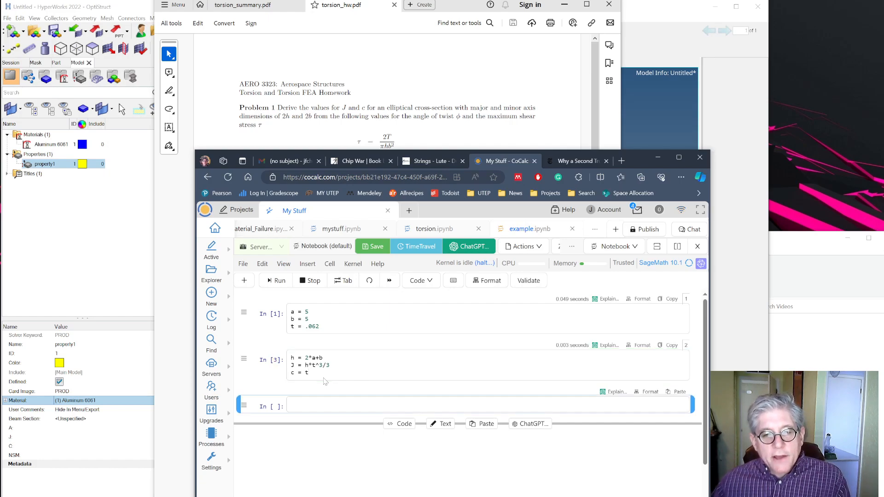
Step: Append show(h), show(J) and show(c) to the section-property cell and run it
{"action": "left_click", "coordinate": [309, 373]}
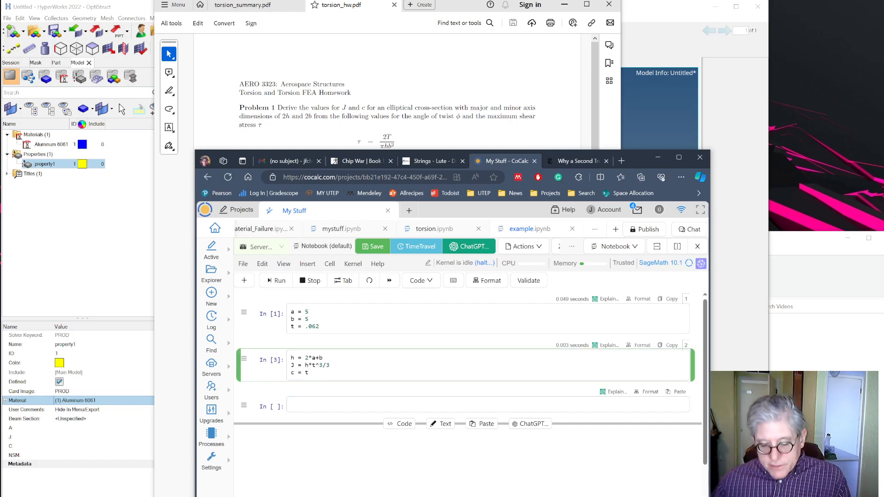
{"action": "key", "text": "Return"}
{"action": "type", "text": "s"}
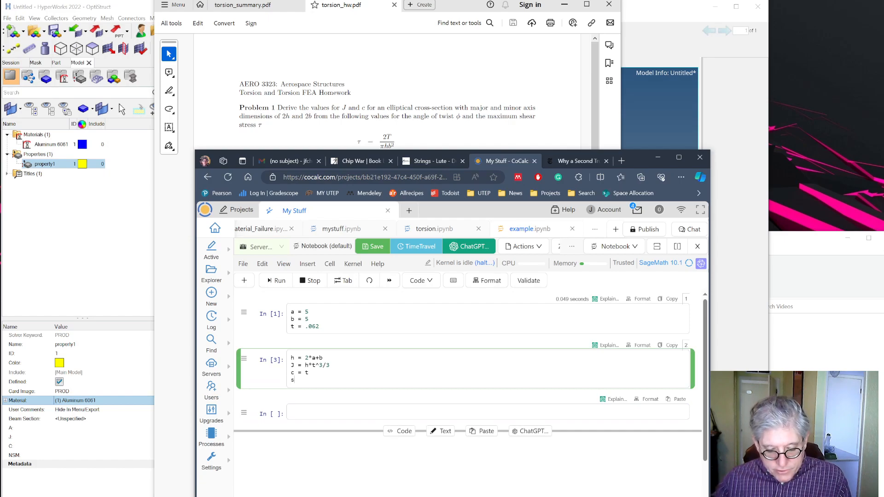
{"action": "type", "text": "how(h"}
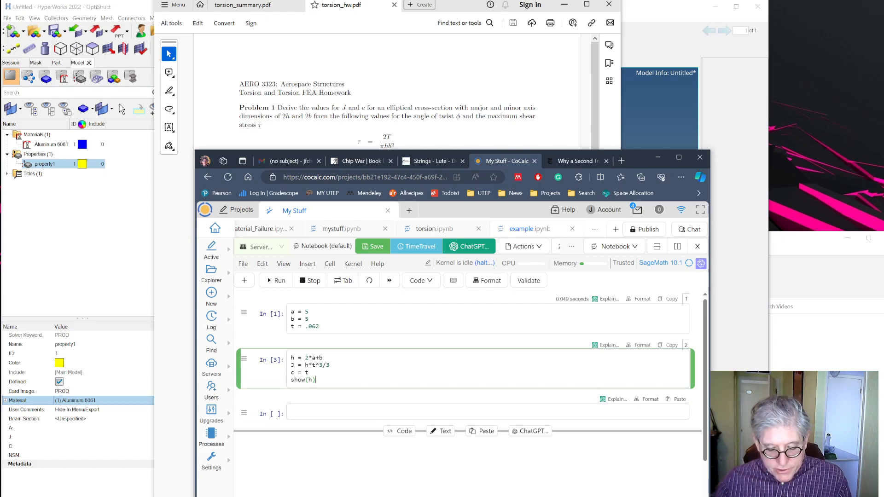
{"action": "key", "text": "Return"}
{"action": "type", "text": "show"}
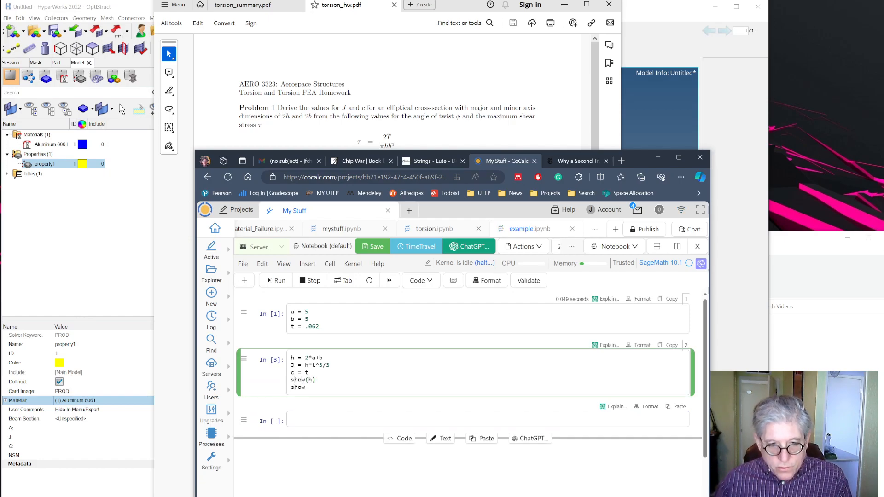
{"action": "type", "text": "(J"}
{"action": "key", "text": "Return"}
{"action": "type", "text": "show(c"}
{"action": "key", "text": "shift+Return"}
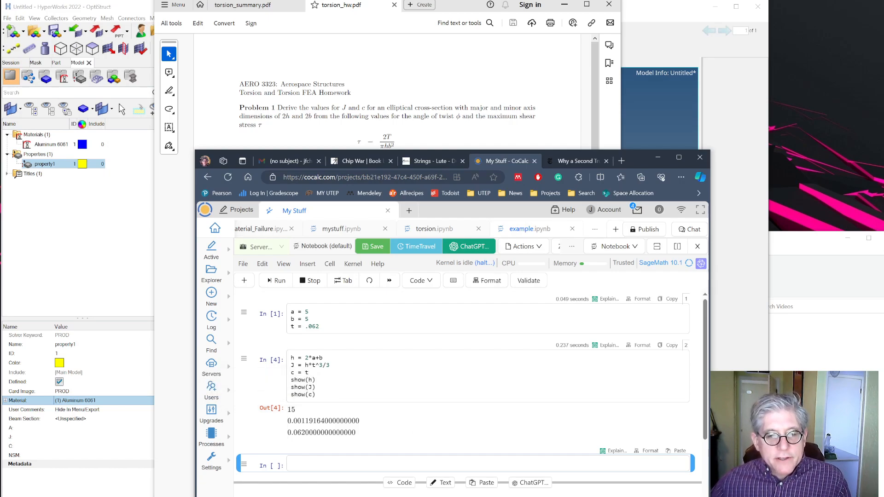
Step: Insert A = h*t below the h definition, replace show(h) with show(A), and rerun the cell
{"action": "left_click", "coordinate": [313, 379]}
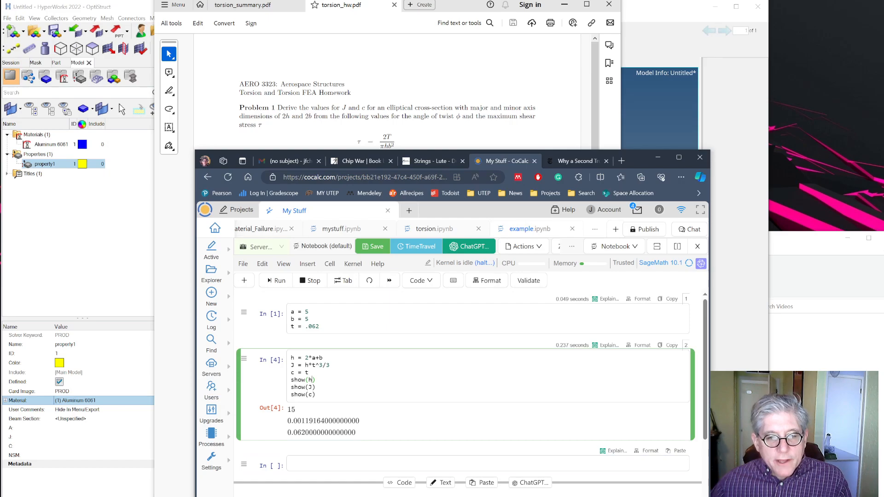
{"action": "key", "text": "Return"}
{"action": "type", "text": "A = h"}
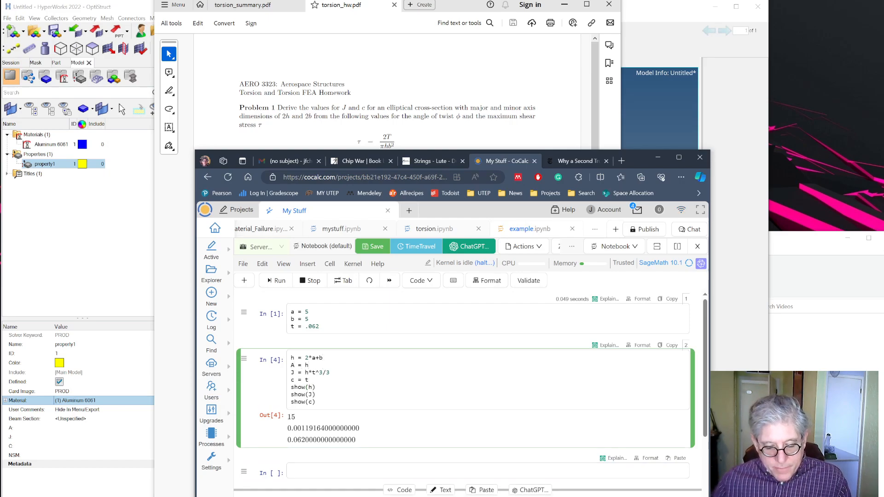
{"action": "type", "text": "*t"}
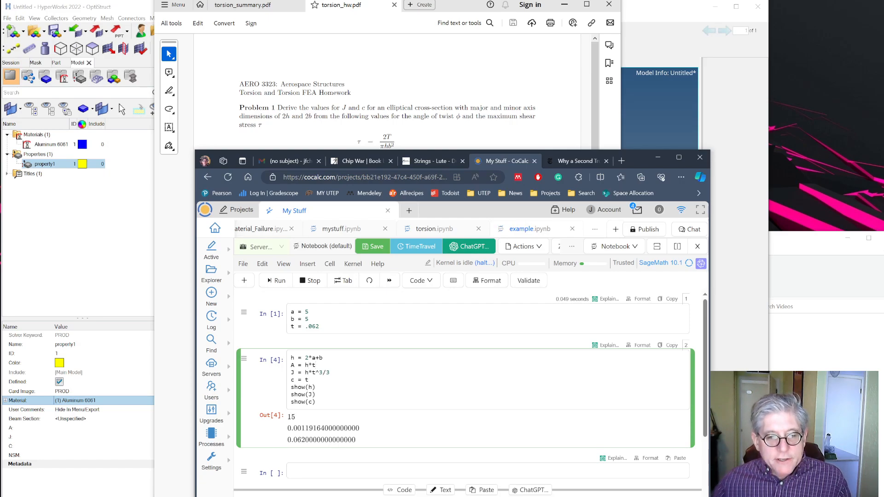
{"action": "key", "text": "BackSpace"}
{"action": "type", "text": "A"}
{"action": "key", "text": "shift+Return"}
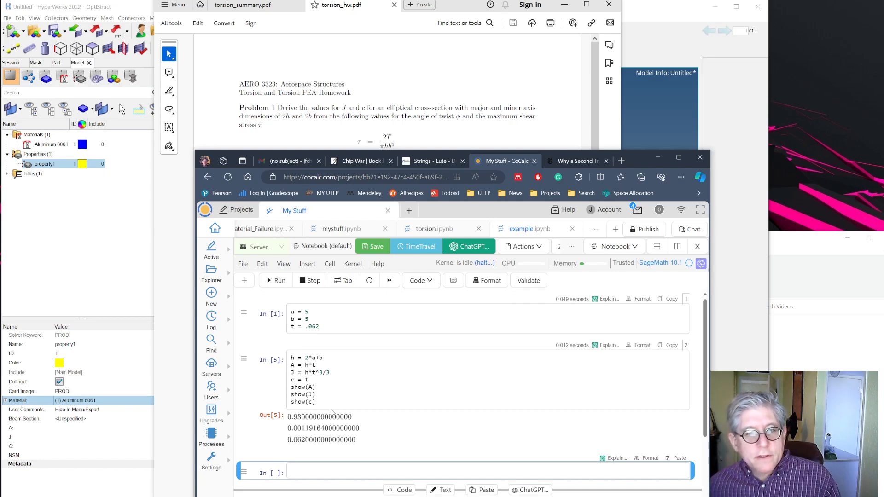
Step: Copy the notebook's area result into the A field of property1 in HyperWorks, setting it to 0.93
{"action": "left_click_drag", "start_coordinate": [639, 160], "coordinate": [883, 152]}
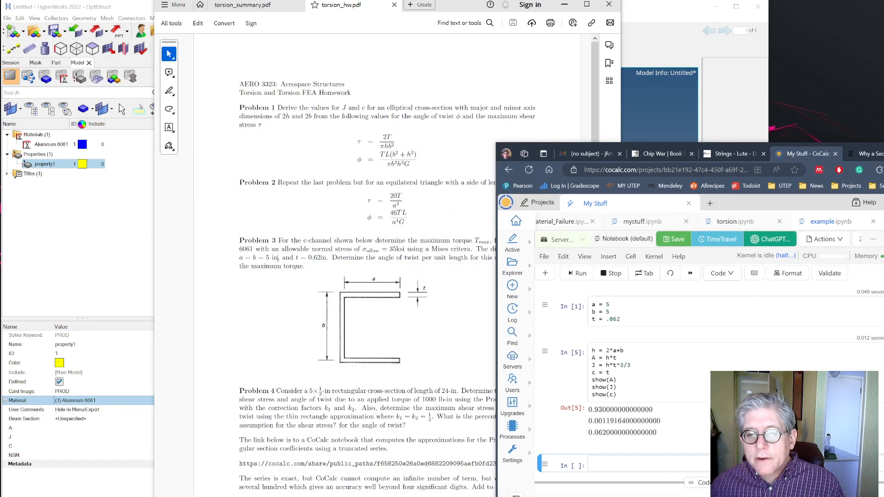
{"action": "left_click", "coordinate": [659, 414]}
{"action": "left_click_drag", "start_coordinate": [655, 411], "coordinate": [588, 413]}
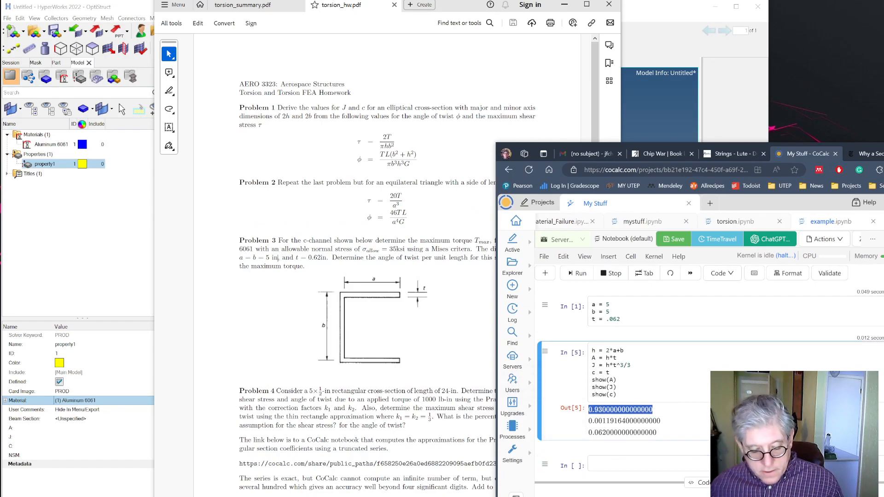
{"action": "left_click", "coordinate": [119, 261]}
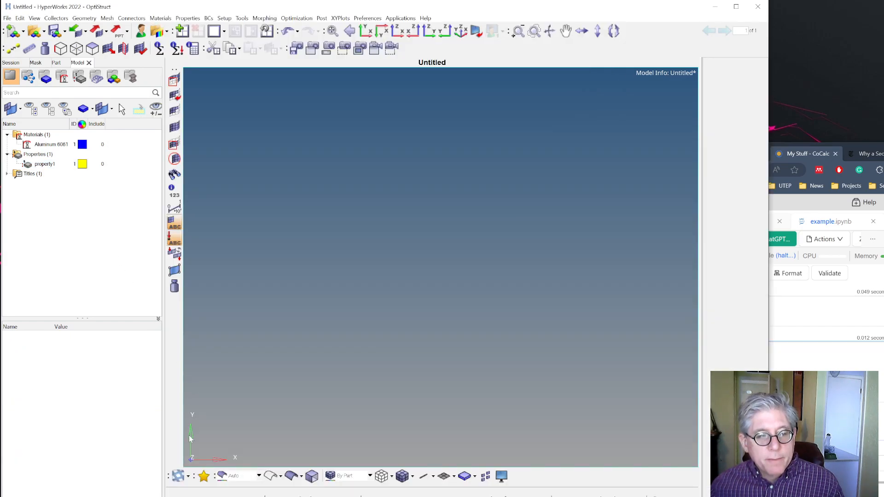
{"action": "left_click", "coordinate": [45, 163]}
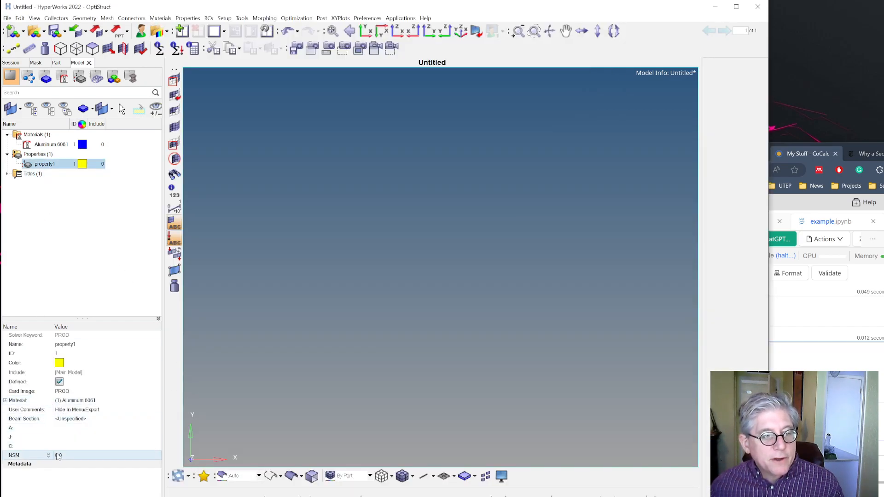
{"action": "left_click", "coordinate": [69, 427]}
{"action": "type", "text": "0.980000000000000"}
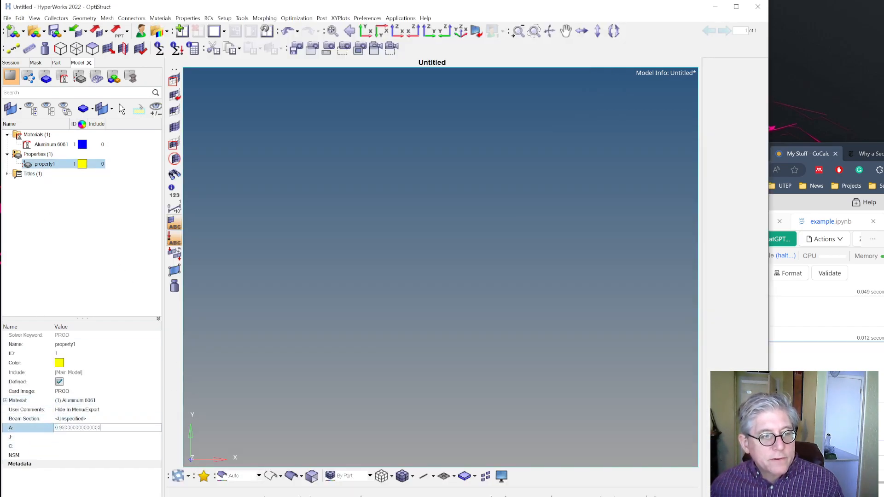
Step: Copy the torsion constant from the notebook output into property1's J field, setting it to 0.00119164
{"action": "left_click", "coordinate": [790, 435]}
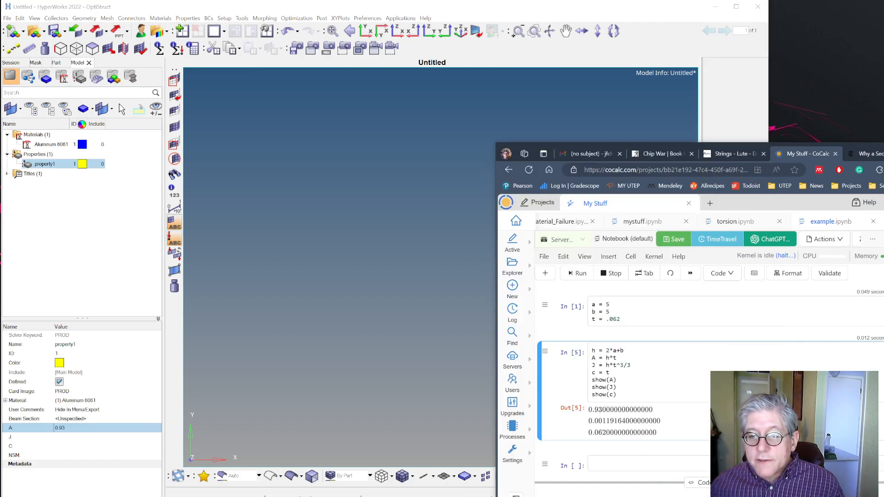
{"action": "left_click_drag", "start_coordinate": [662, 421], "coordinate": [589, 421]}
{"action": "key", "text": "ctrl+c"}
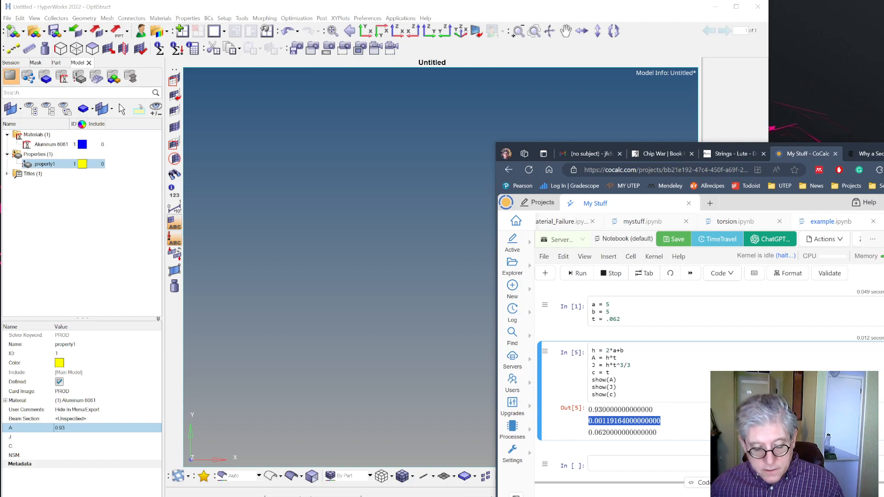
{"action": "left_click", "coordinate": [76, 437]}
{"action": "key", "text": "ctrl+v"}
Step: Copy the c result from the notebook output into property1's C field, setting it to 0.062
{"action": "key", "text": "alt+Tab"}
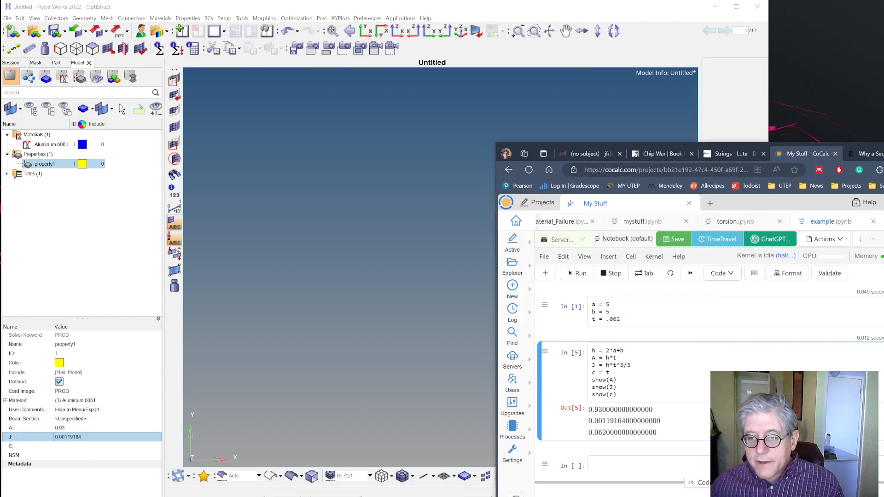
{"action": "left_click_drag", "start_coordinate": [657, 433], "coordinate": [589, 433]}
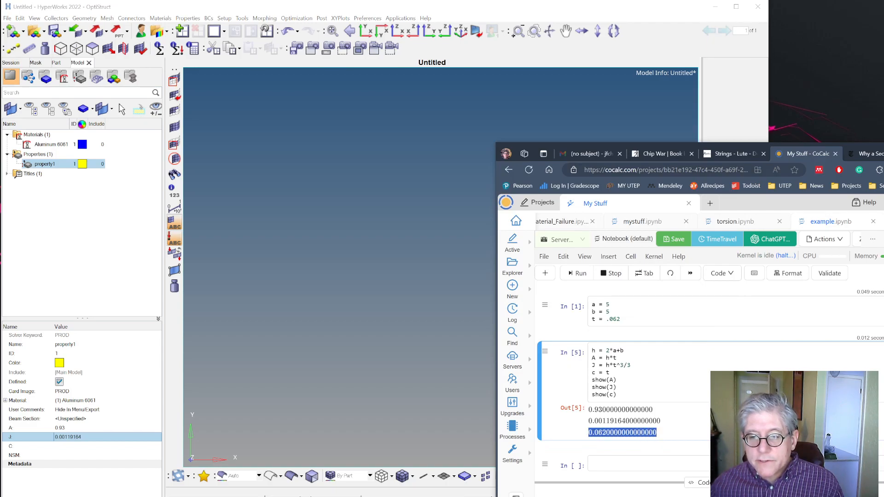
{"action": "key", "text": "ctrl+c"}
{"action": "left_click", "coordinate": [82, 445]}
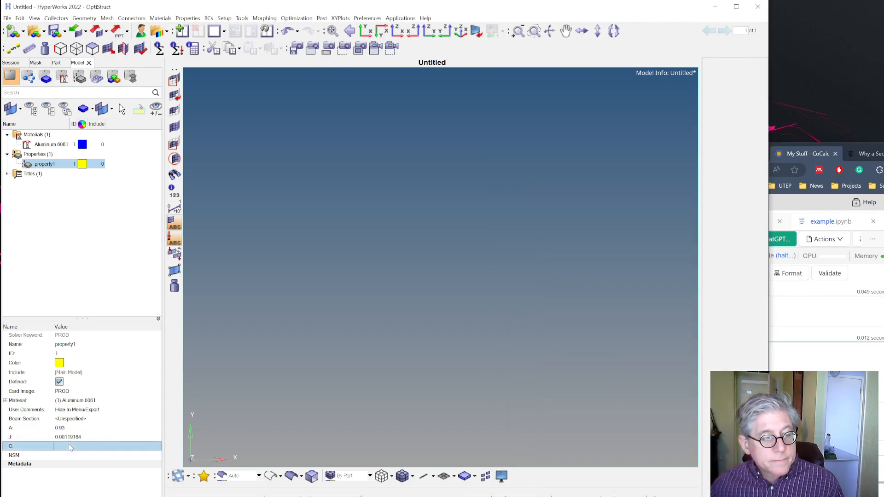
{"action": "key", "text": "ctrl+v"}
{"action": "left_click", "coordinate": [76, 488]}
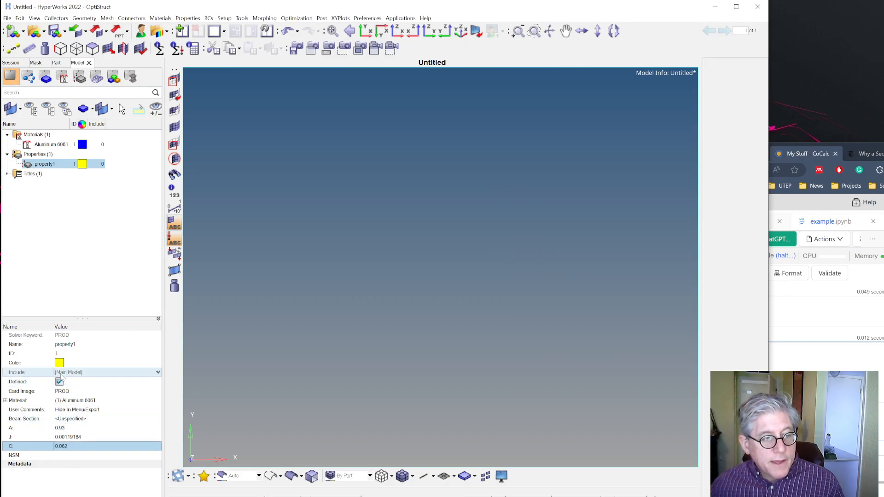
Step: Rename property1 as channel prop
{"action": "left_click", "coordinate": [66, 345]}
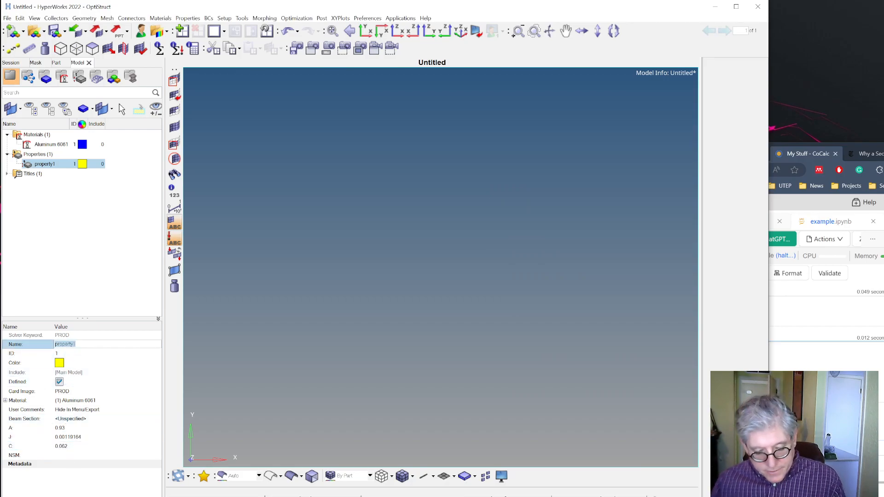
{"action": "type", "text": "cha"}
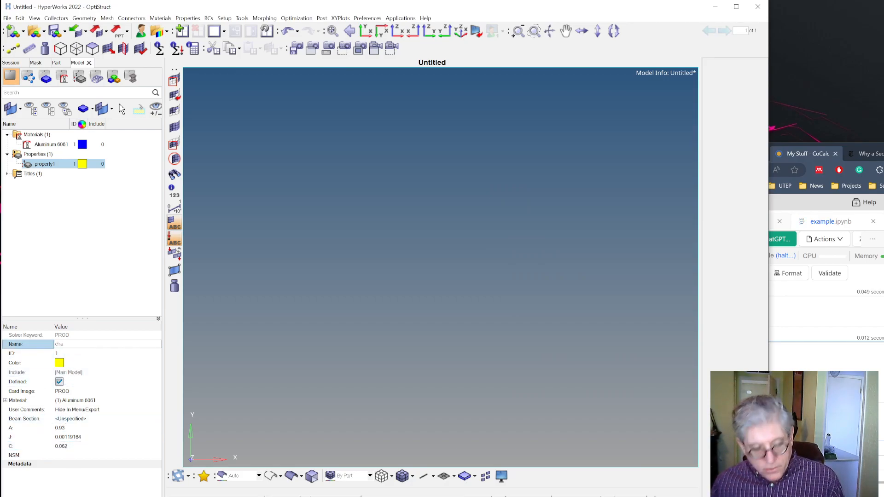
{"action": "type", "text": "nnel prop"}
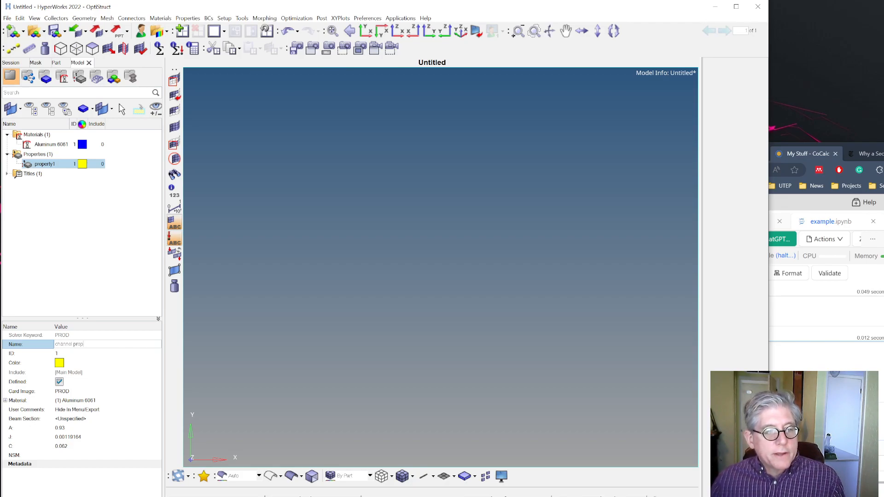
{"action": "key", "text": "Return"}
{"action": "left_click", "coordinate": [128, 288]}
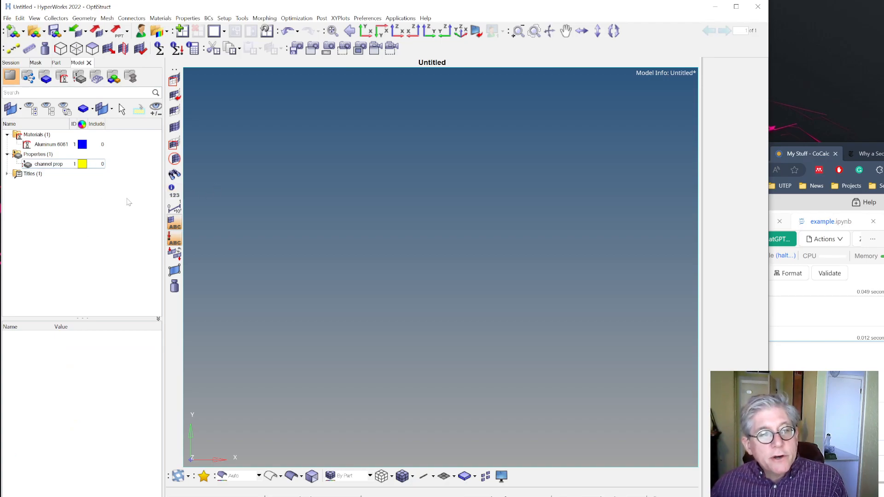
Step: Review the Problem 3 c-channel statement in torsion_hw.pdf and return to the HyperWorks model
{"action": "left_click_drag", "start_coordinate": [883, 156], "coordinate": [693, 184]}
{"action": "left_click", "coordinate": [656, 27]}
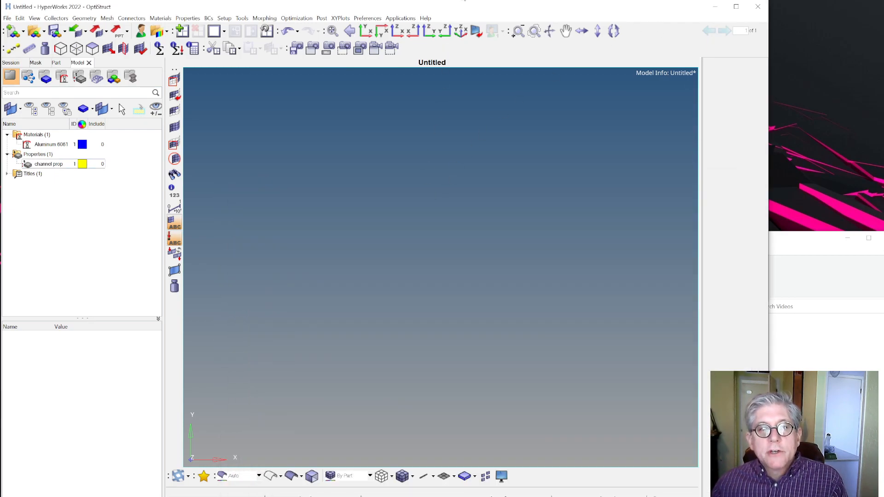
{"action": "key", "text": "alt+Tab"}
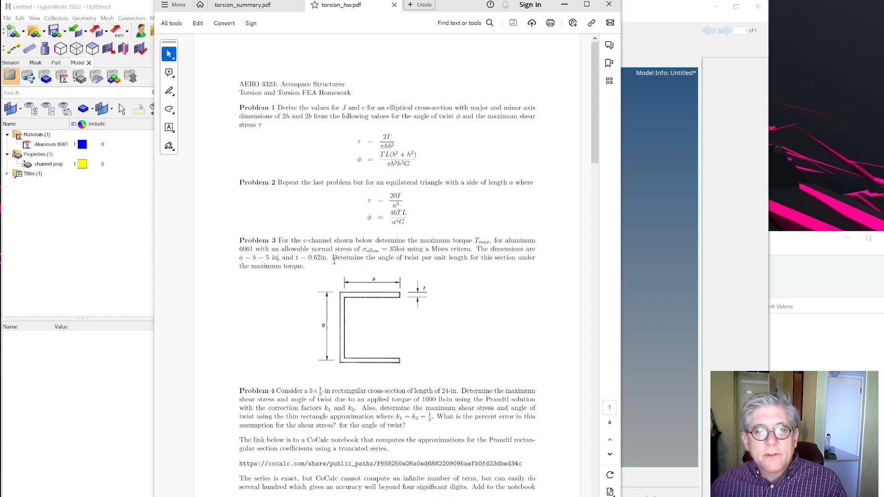
{"action": "left_click", "coordinate": [641, 15]}
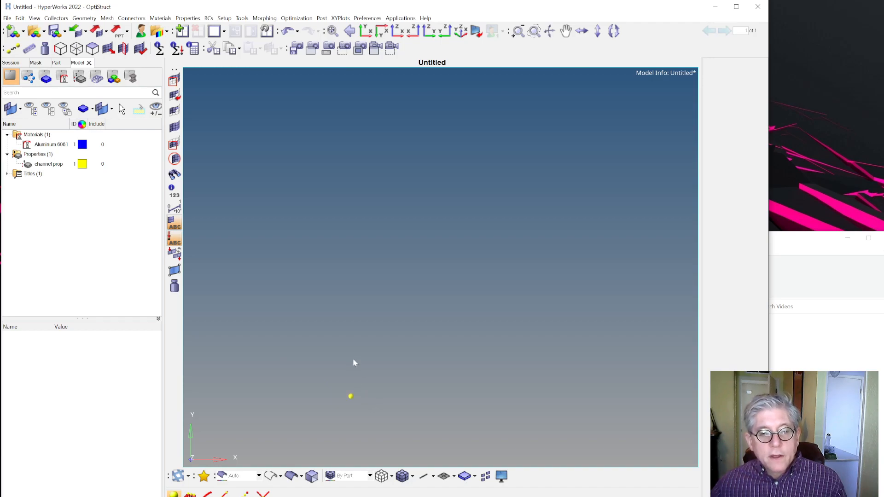
Step: Create a CROD element between the two nodes
{"action": "left_click_drag", "start_coordinate": [359, 361], "coordinate": [335, 416], "text": "ctrl"}
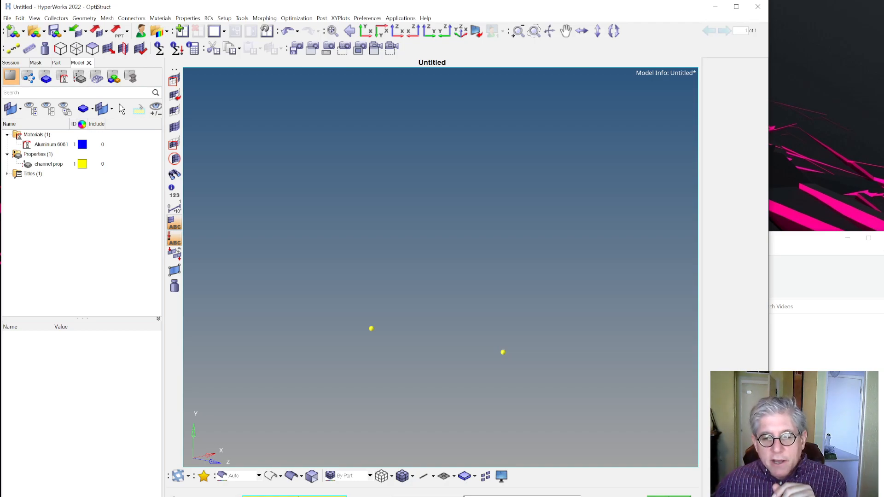
{"action": "key", "text": "Escape"}
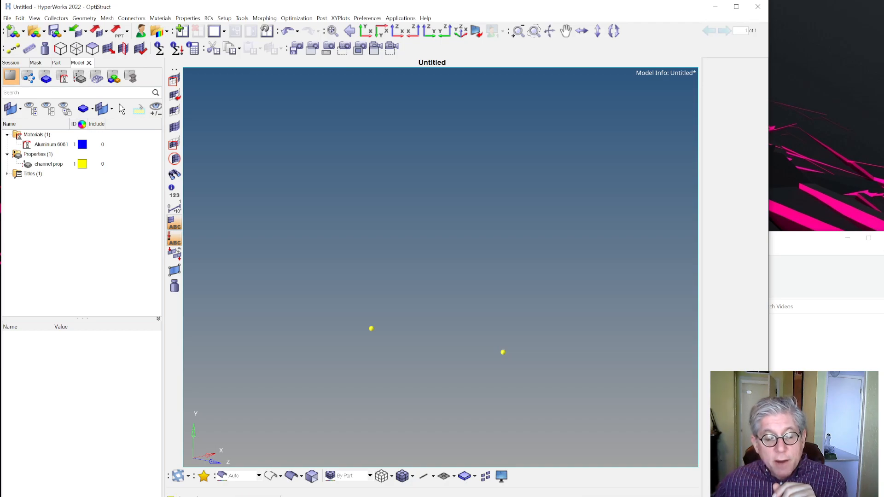
{"action": "key", "text": "F4"}
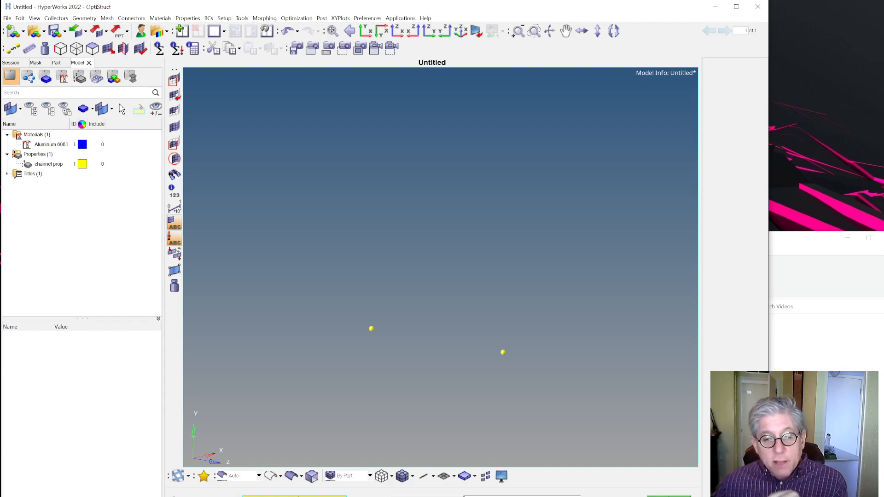
{"action": "left_click", "coordinate": [372, 330]}
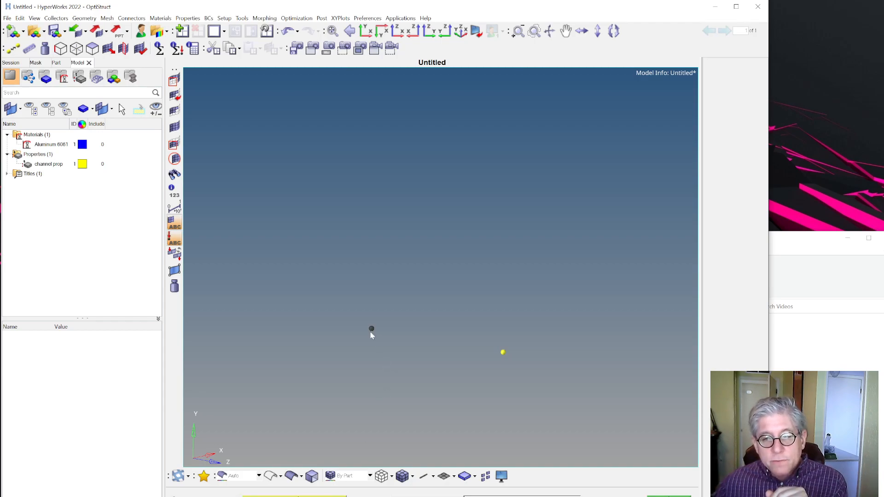
{"action": "left_click", "coordinate": [503, 353]}
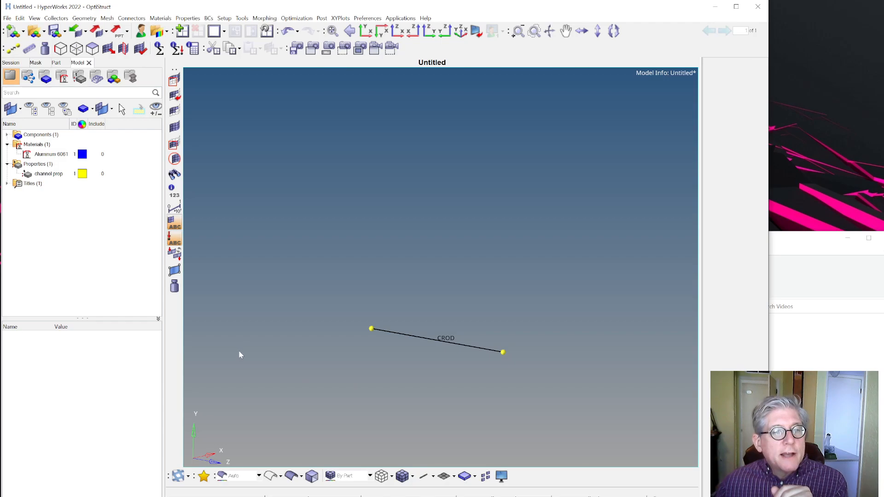
Step: Rename the auto1 component as C-Channel
{"action": "left_click", "coordinate": [7, 134]}
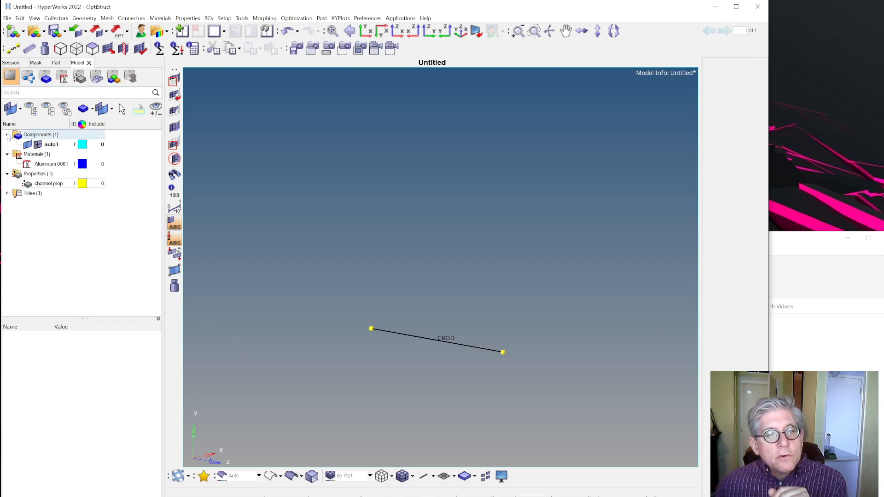
{"action": "left_click", "coordinate": [51, 145]}
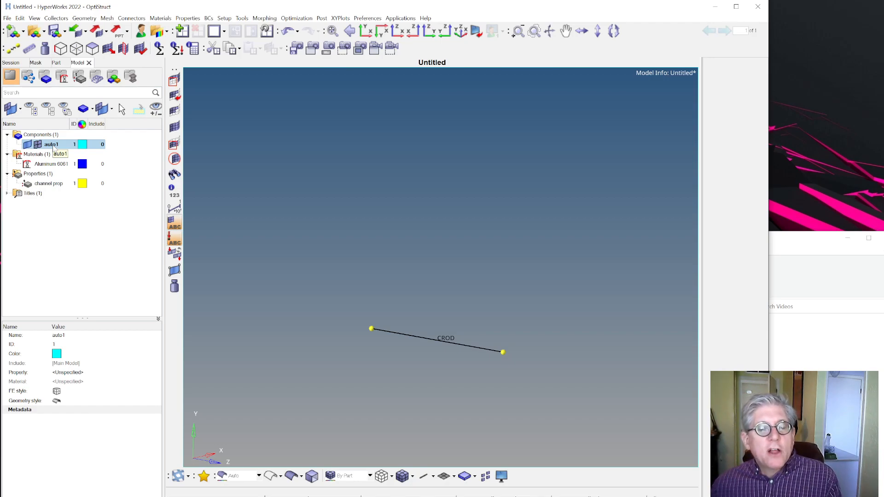
{"action": "right_click", "coordinate": [54, 146]}
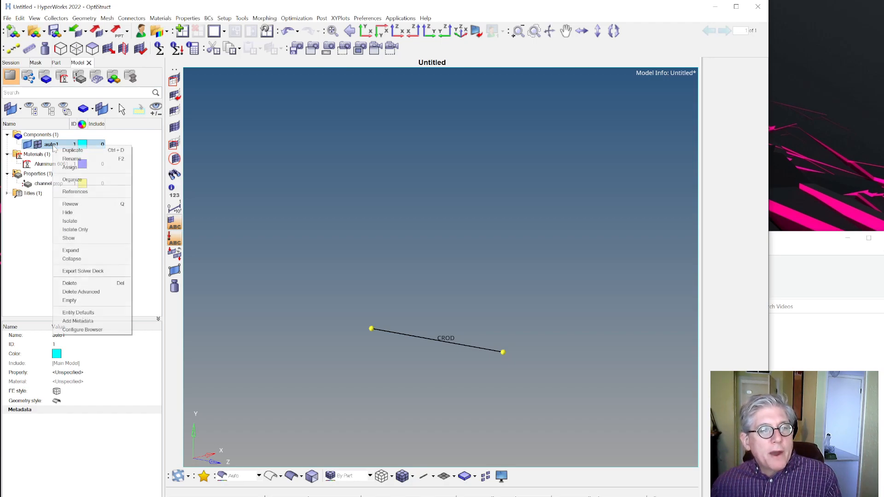
{"action": "left_click", "coordinate": [73, 162]}
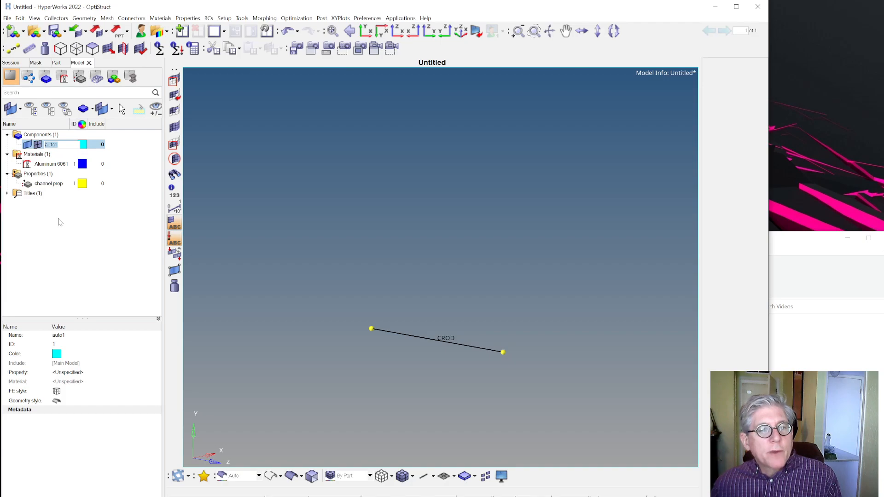
{"action": "type", "text": "C-Channel"}
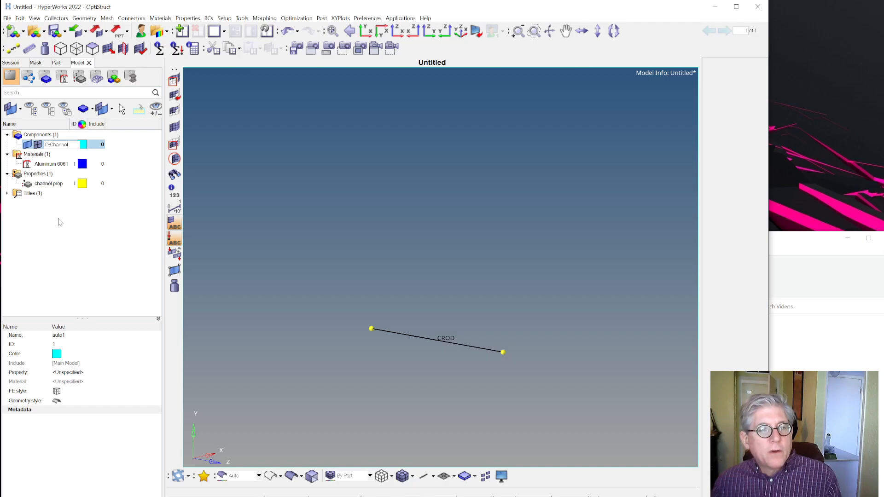
{"action": "key", "text": "Return"}
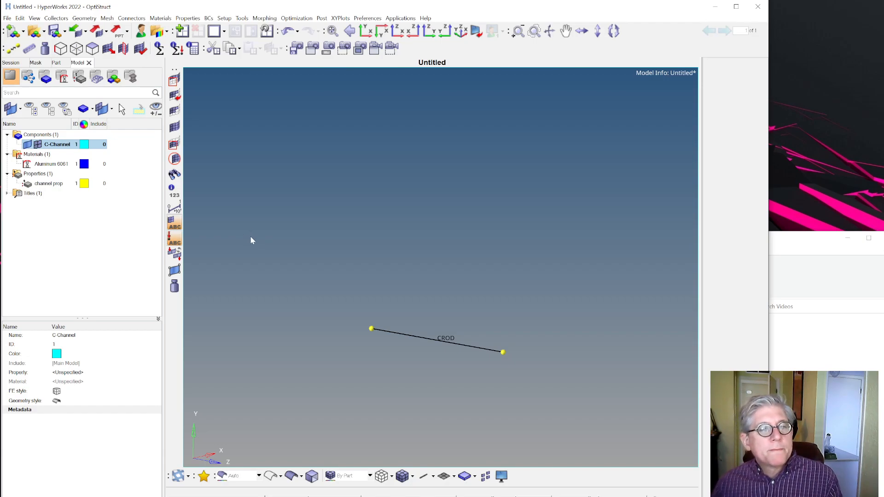
{"action": "left_click", "coordinate": [80, 230]}
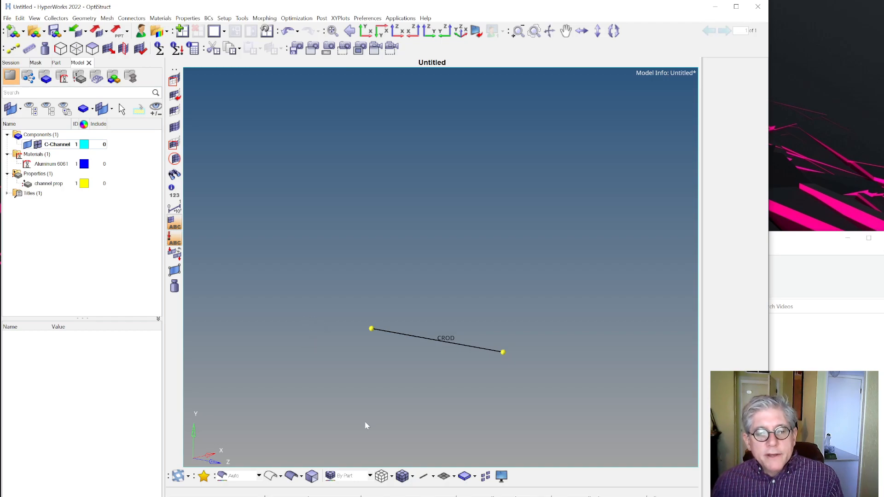
Step: Try coloring the rod element by component, property and material, and leave it colored by component
{"action": "left_click", "coordinate": [370, 476]}
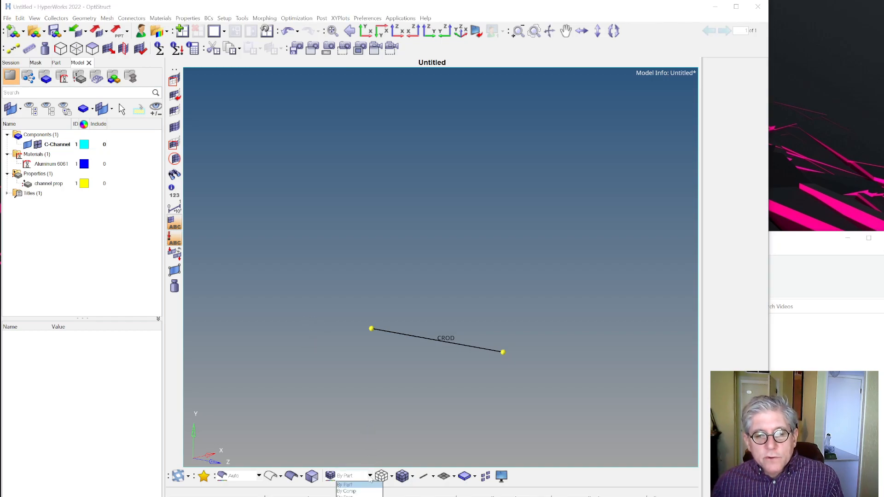
{"action": "left_click", "coordinate": [351, 492]}
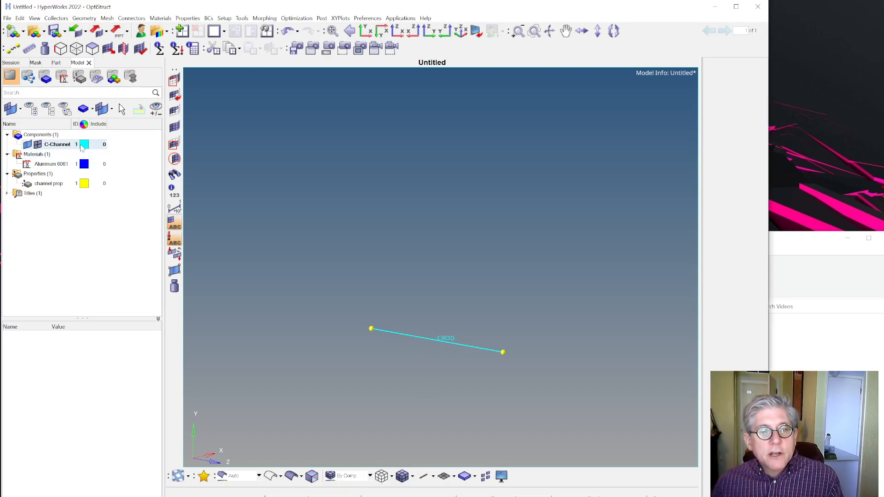
{"action": "left_click", "coordinate": [373, 479]}
{"action": "left_click", "coordinate": [354, 492]}
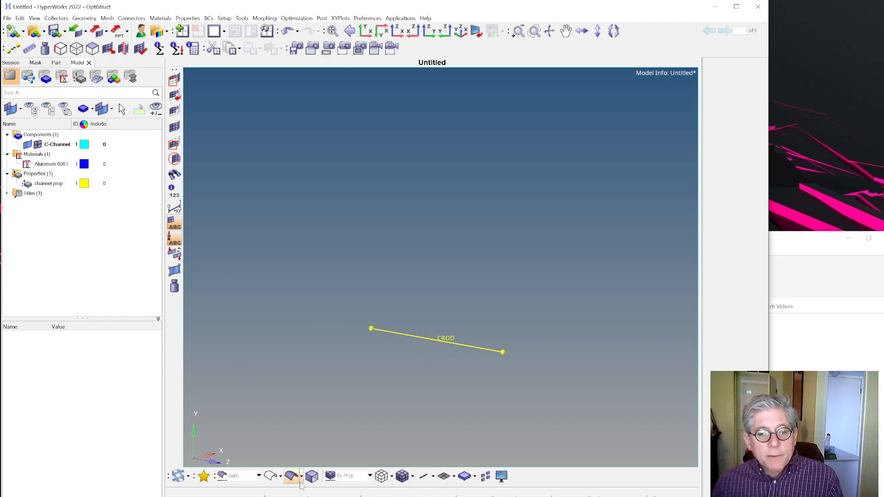
{"action": "left_click", "coordinate": [370, 476]}
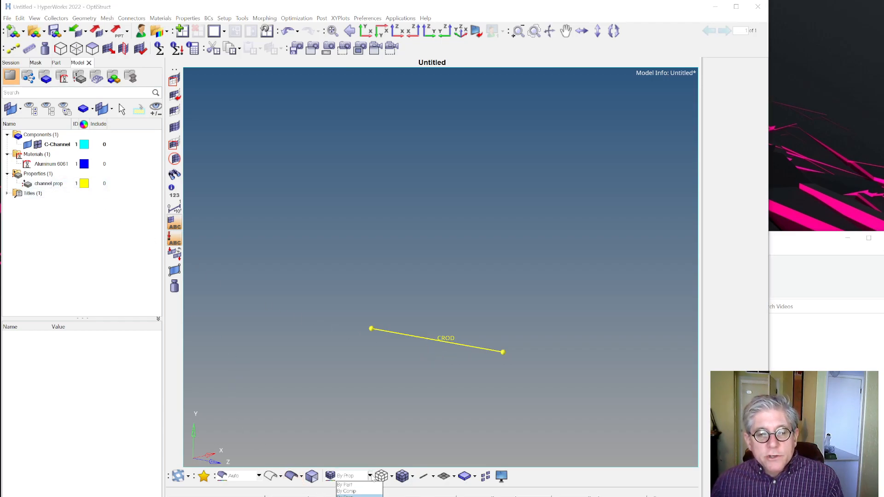
{"action": "left_click", "coordinate": [350, 496]}
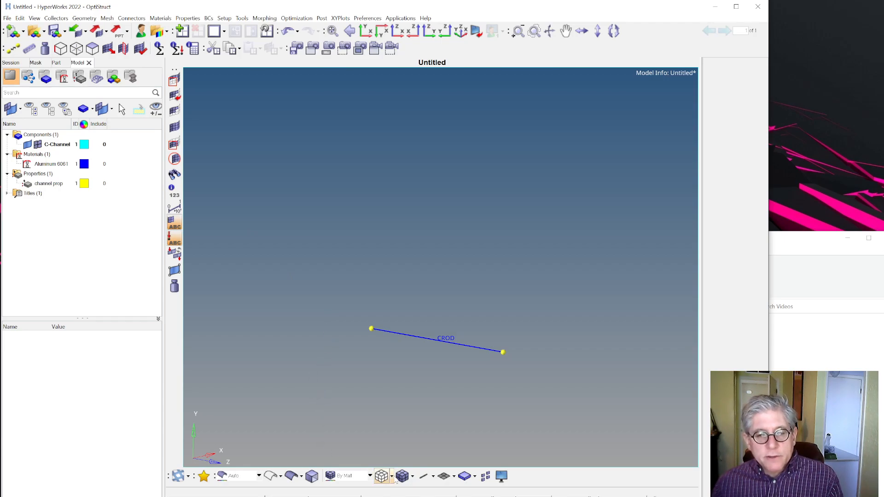
{"action": "left_click", "coordinate": [370, 476]}
{"action": "left_click", "coordinate": [350, 491]}
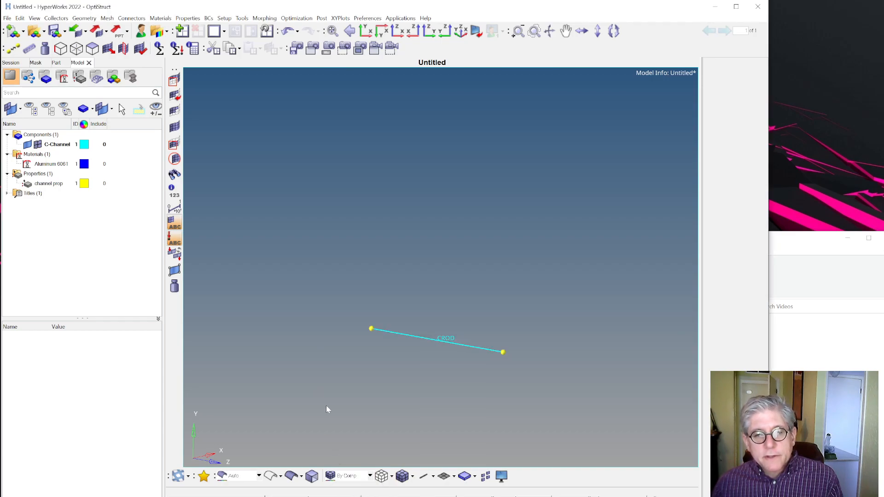
{"action": "scroll", "coordinate": [404, 372], "scroll_direction": "down", "scroll_amount": 1}
{"action": "scroll", "coordinate": [405, 381], "scroll_direction": "up", "scroll_amount": 1}
{"action": "left_click_drag", "start_coordinate": [432, 396], "coordinate": [476, 403], "text": "ctrl"}
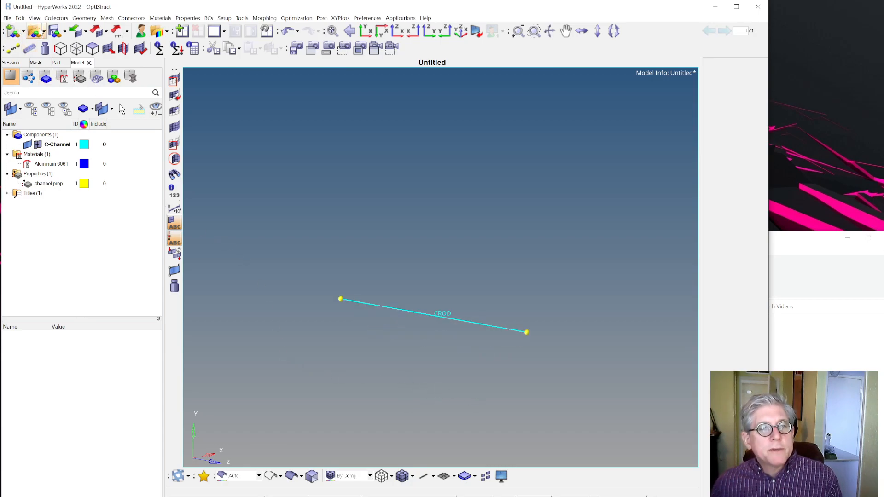
Step: Save the model as a HyperMesh binary file named example in the Documents folder
{"action": "left_click", "coordinate": [55, 32]}
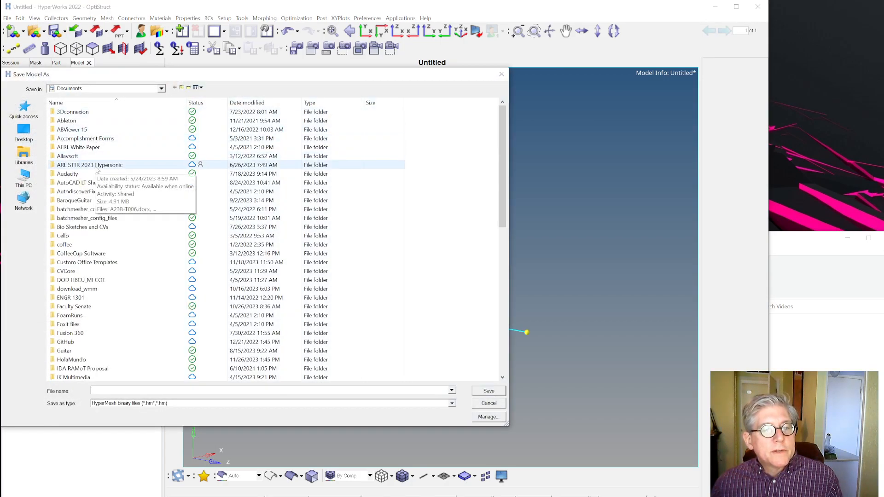
{"action": "left_click", "coordinate": [108, 88]}
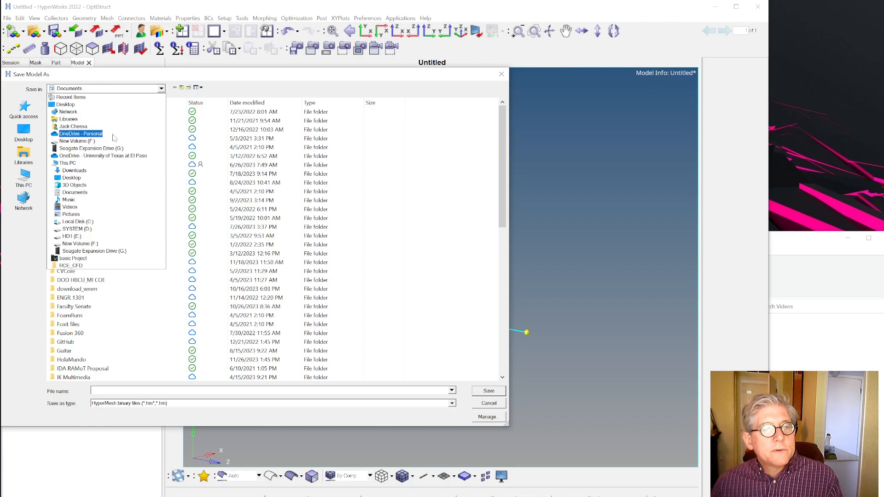
{"action": "left_click", "coordinate": [407, 204]}
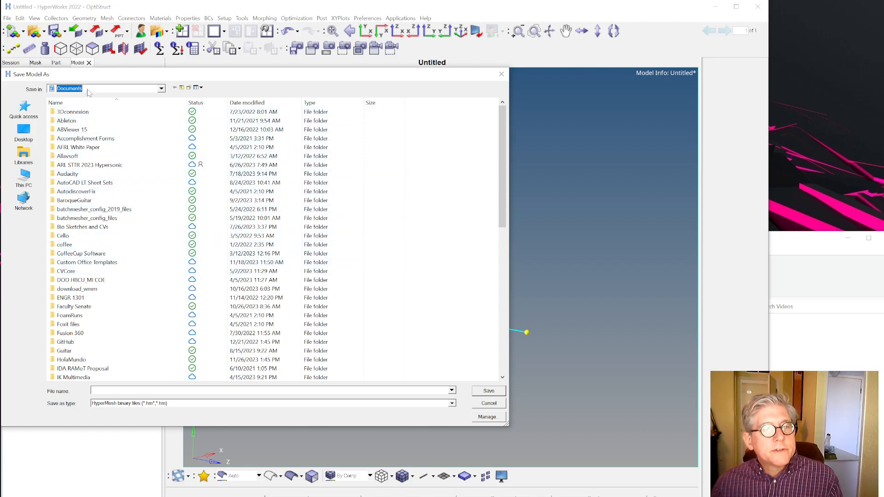
{"action": "left_click", "coordinate": [125, 390]}
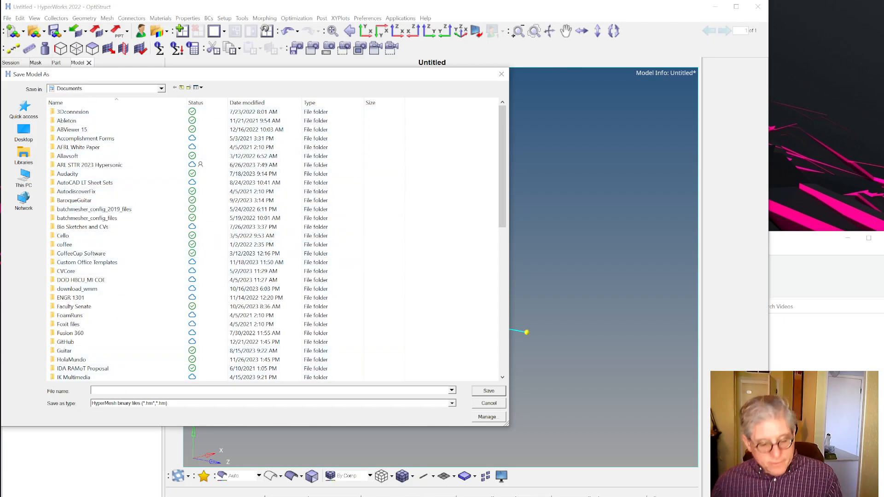
{"action": "type", "text": "example"}
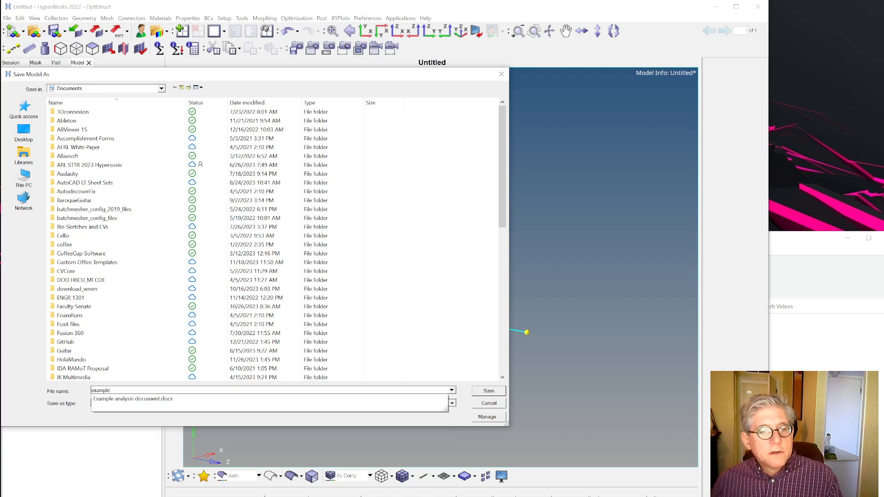
{"action": "key", "text": "Return"}
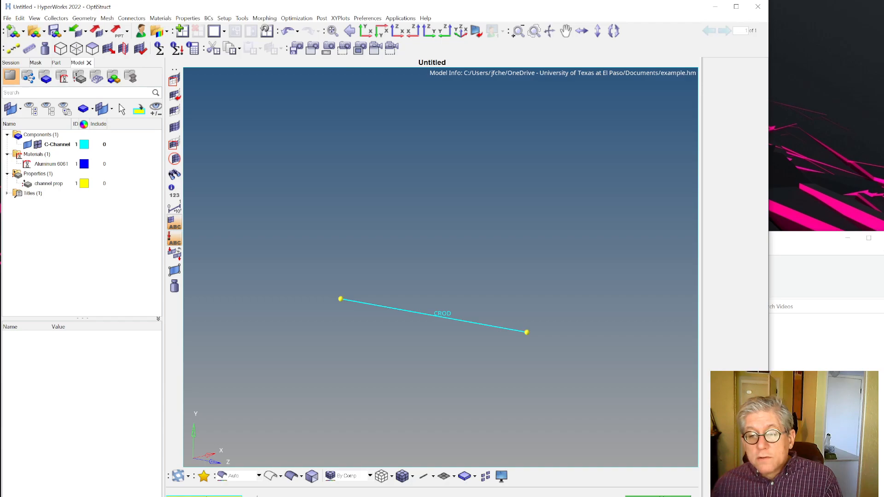
Step: Constrain all six degrees of freedom (123456) at one end node of the CROD element
{"action": "left_click", "coordinate": [658, 496]}
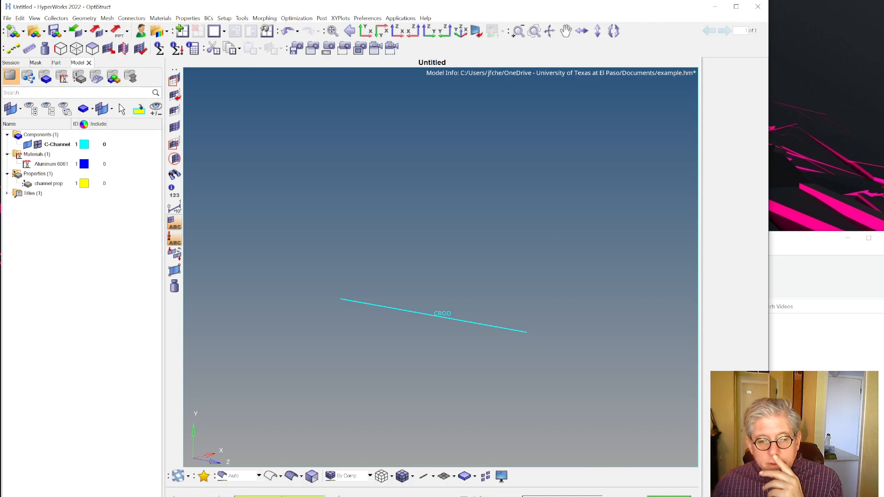
{"action": "left_click", "coordinate": [342, 300]}
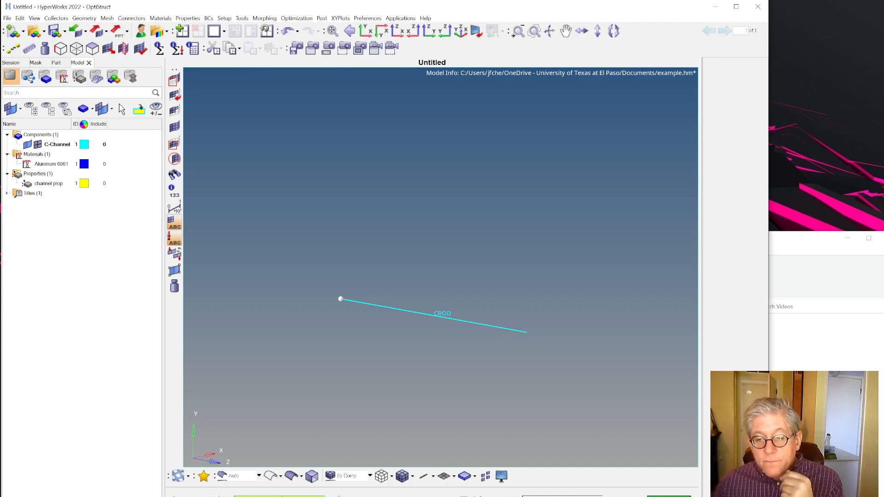
{"action": "left_click", "coordinate": [669, 496]}
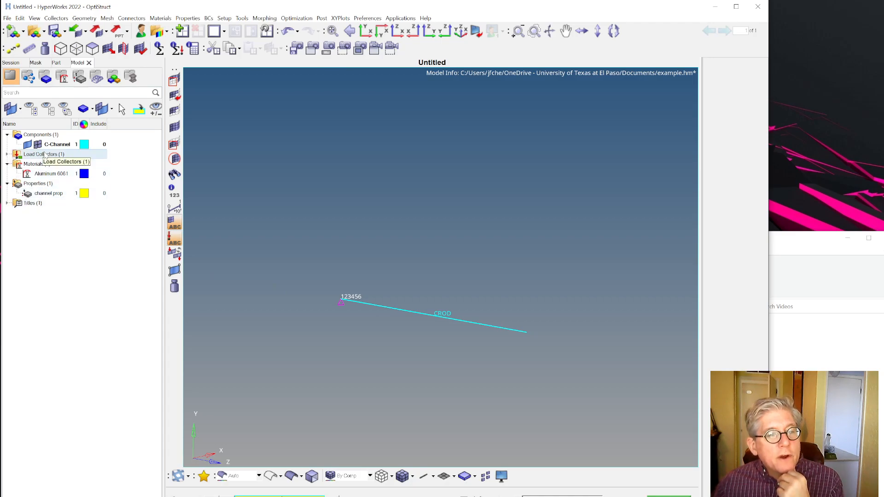
Step: Create a new load collector named Torque
{"action": "left_click", "coordinate": [7, 154]}
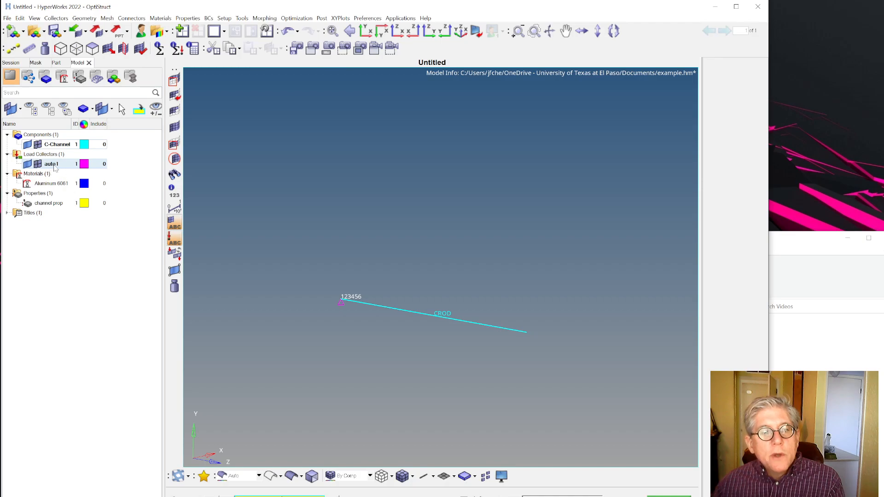
{"action": "right_click", "coordinate": [49, 259]}
{"action": "mouse_move", "coordinate": [93, 265]}
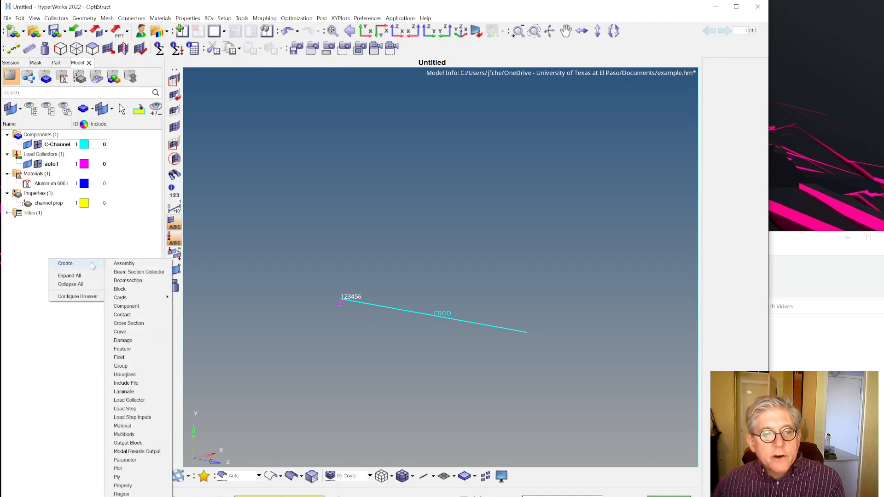
{"action": "left_click", "coordinate": [143, 401]}
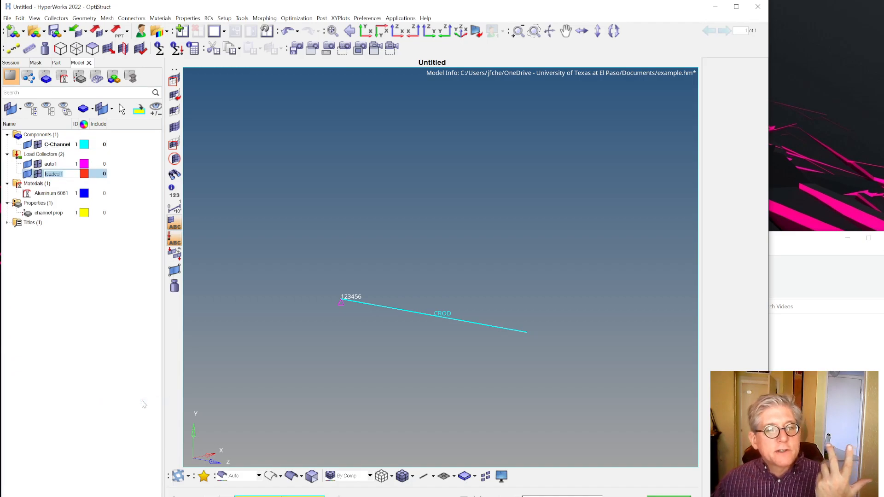
{"action": "type", "text": "Torqu"}
{"action": "key", "text": "Return"}
Step: Rename the auto1 load collector as SPCs
{"action": "left_click", "coordinate": [55, 165]}
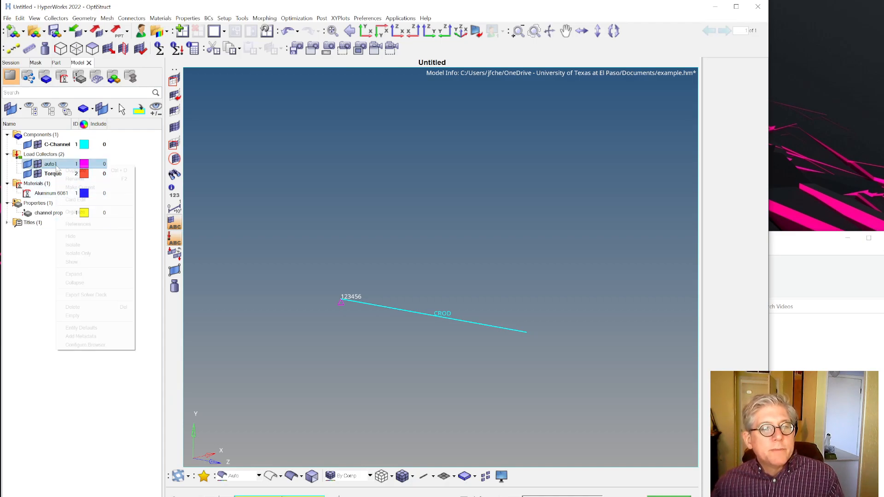
{"action": "right_click", "coordinate": [56, 166]}
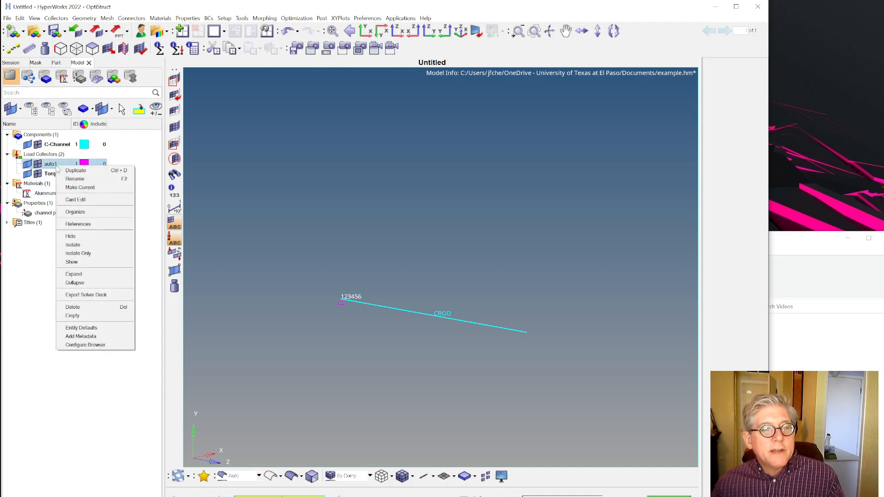
{"action": "left_click", "coordinate": [91, 179]}
{"action": "type", "text": "SPCs"}
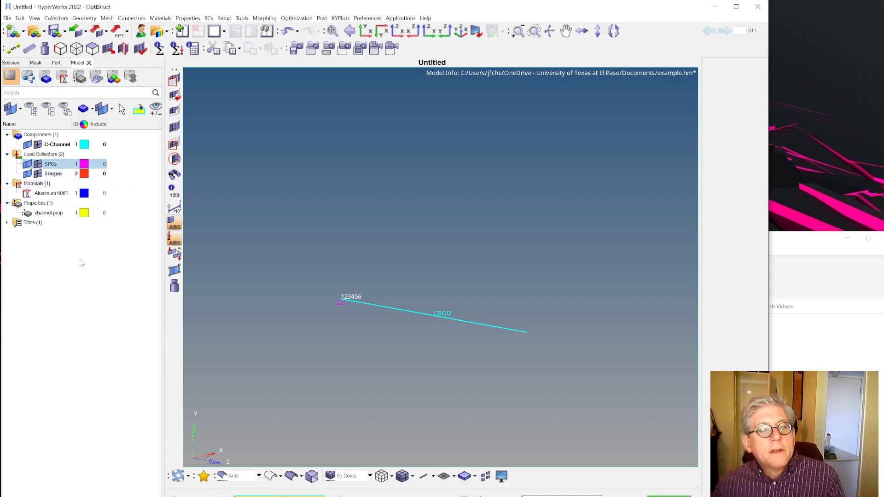
{"action": "key", "text": "Return"}
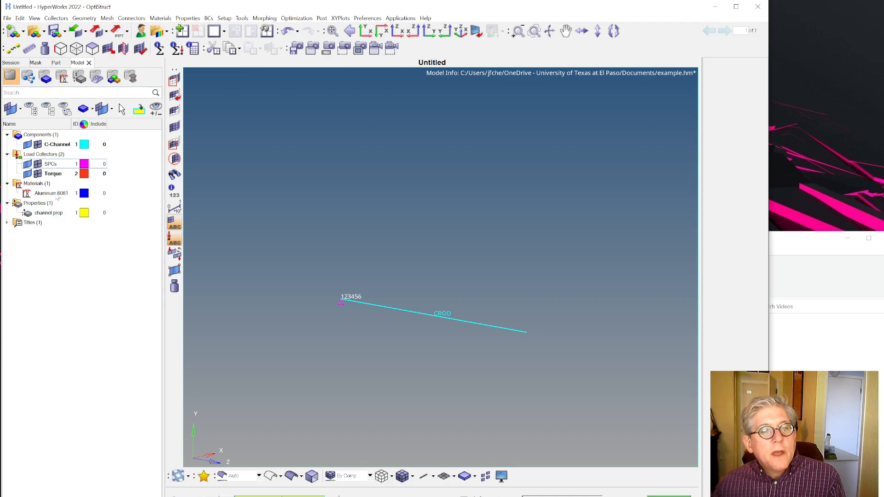
Step: Make SPCs the current load collector and switch the current one back to Torque
{"action": "left_click", "coordinate": [52, 164]}
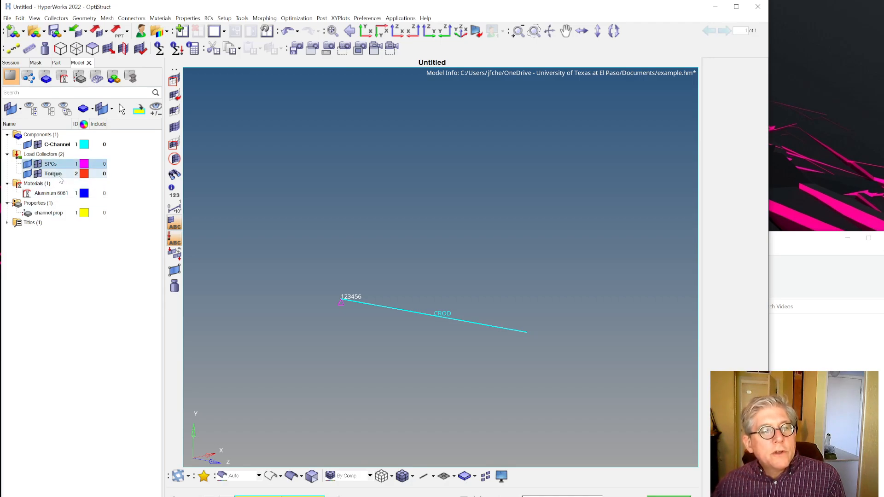
{"action": "left_click", "coordinate": [59, 175]}
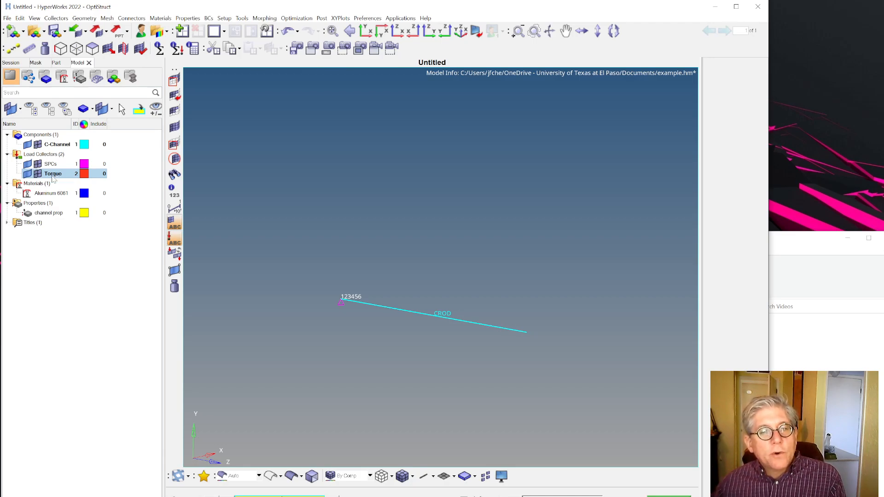
{"action": "left_click", "coordinate": [51, 166]}
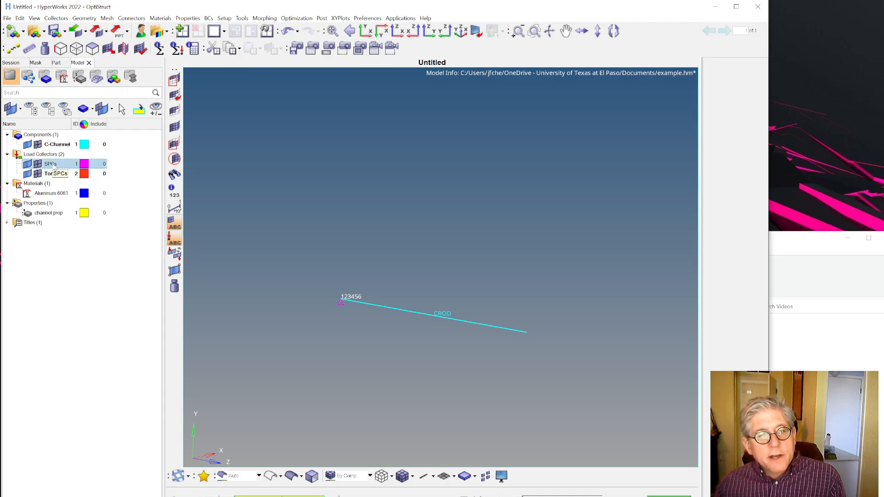
{"action": "right_click", "coordinate": [53, 167]}
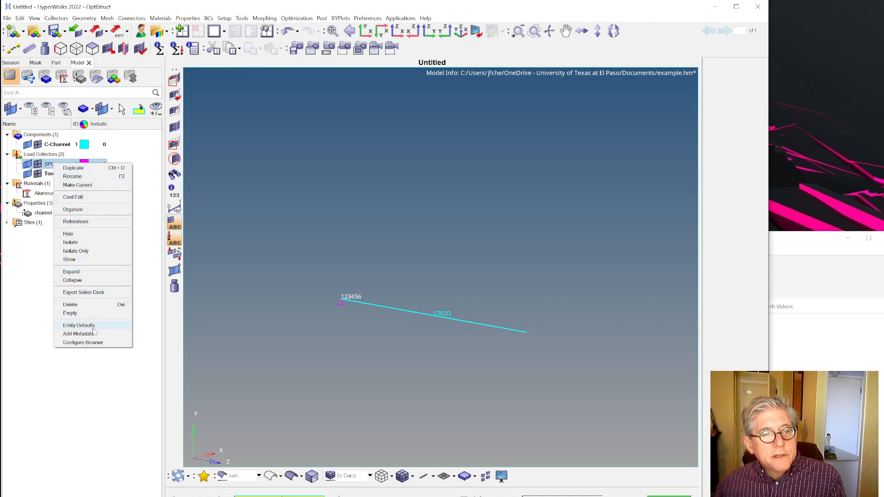
{"action": "left_click", "coordinate": [77, 185]}
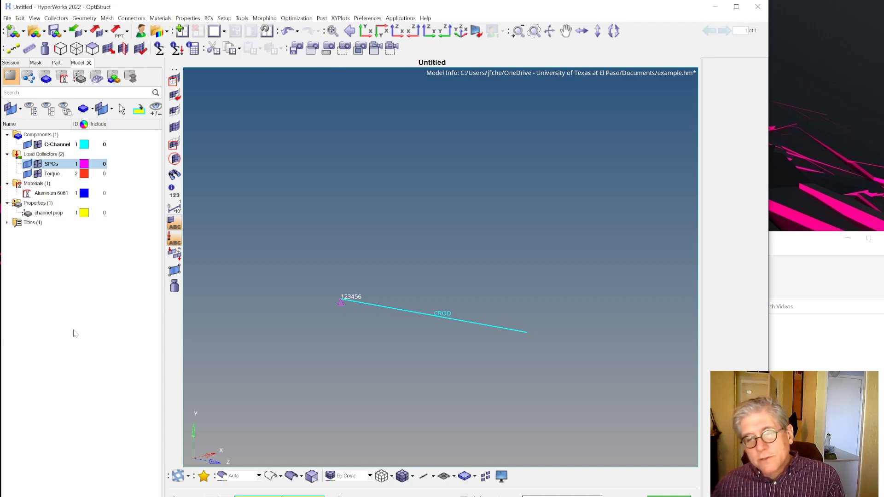
{"action": "left_click", "coordinate": [56, 176]}
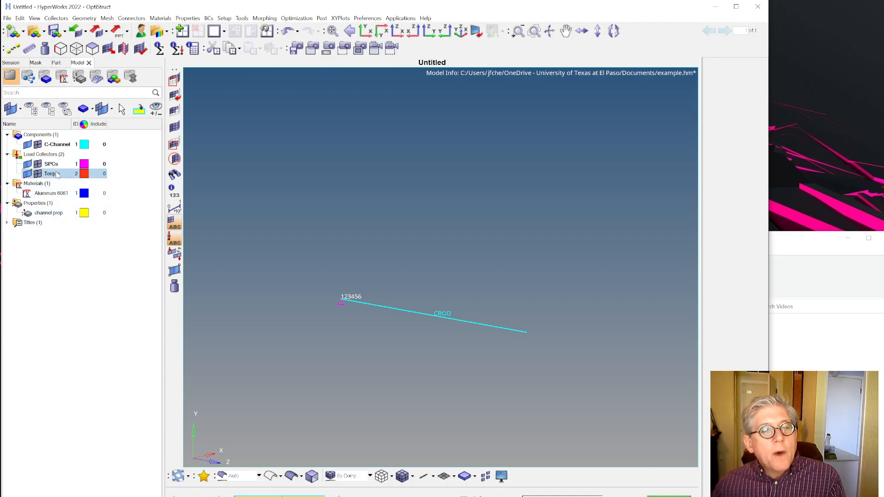
{"action": "right_click", "coordinate": [57, 177]}
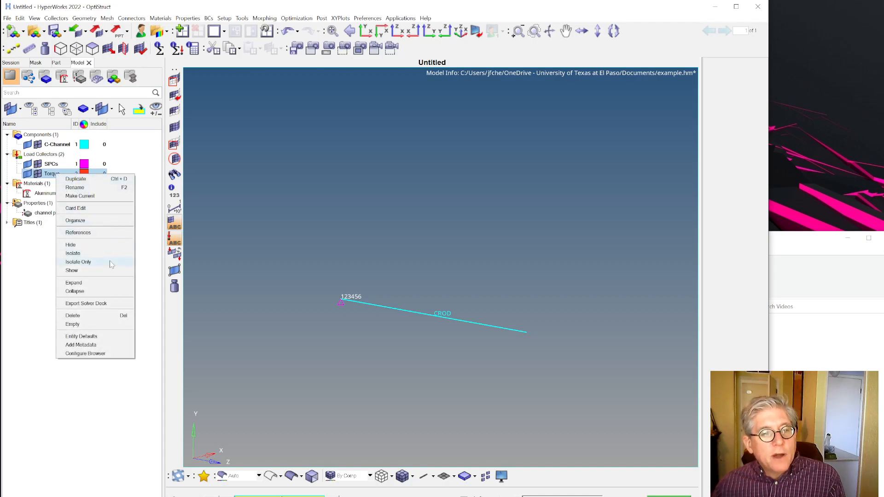
{"action": "left_click", "coordinate": [81, 196]}
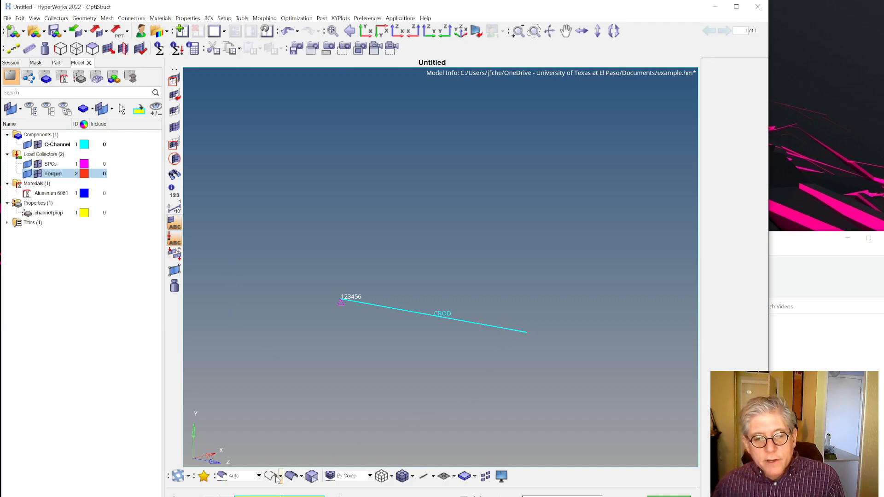
Step: Apply a moment of 1000 about the rod's axis at its free end node in the Torque load collector
{"action": "key", "text": "Escape"}
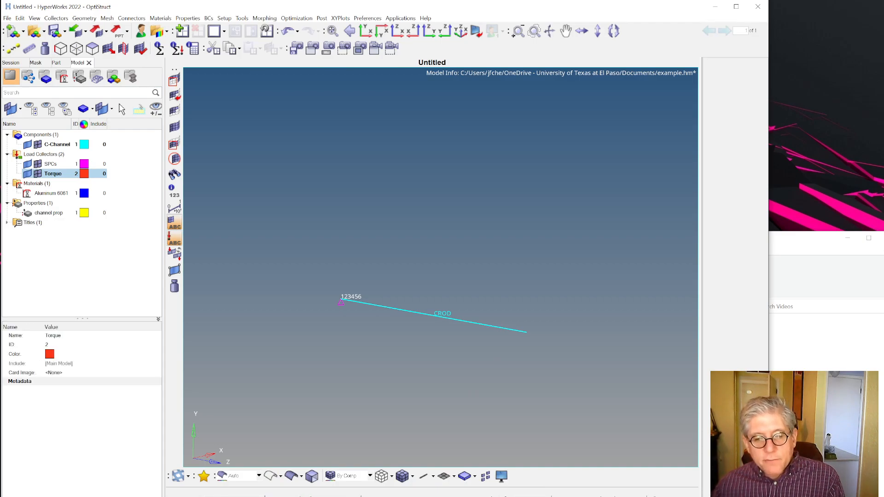
{"action": "left_click", "coordinate": [313, 496]}
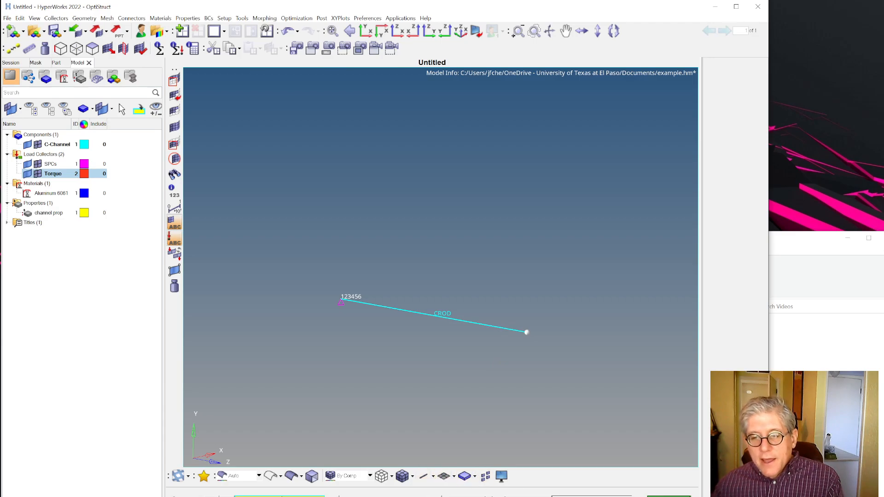
{"action": "left_click", "coordinate": [669, 496]}
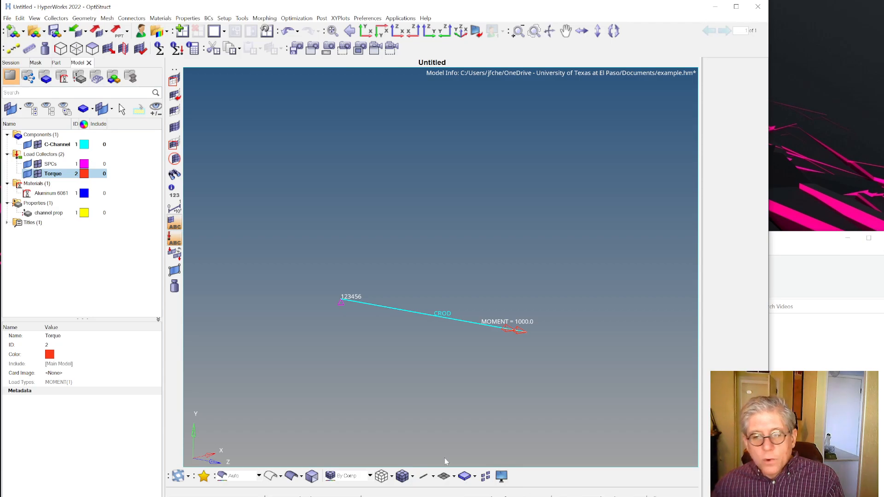
Step: Create a load step named twist and open its subcase definition
{"action": "right_click", "coordinate": [72, 267]}
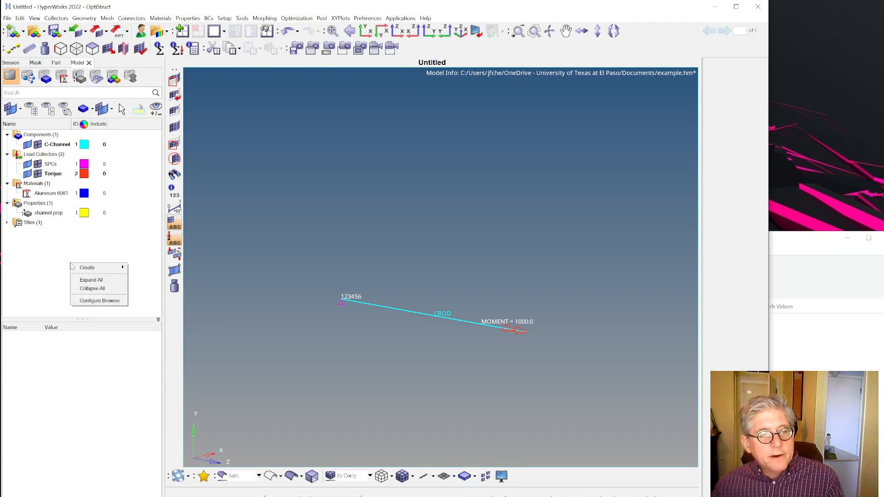
{"action": "mouse_move", "coordinate": [89, 268]}
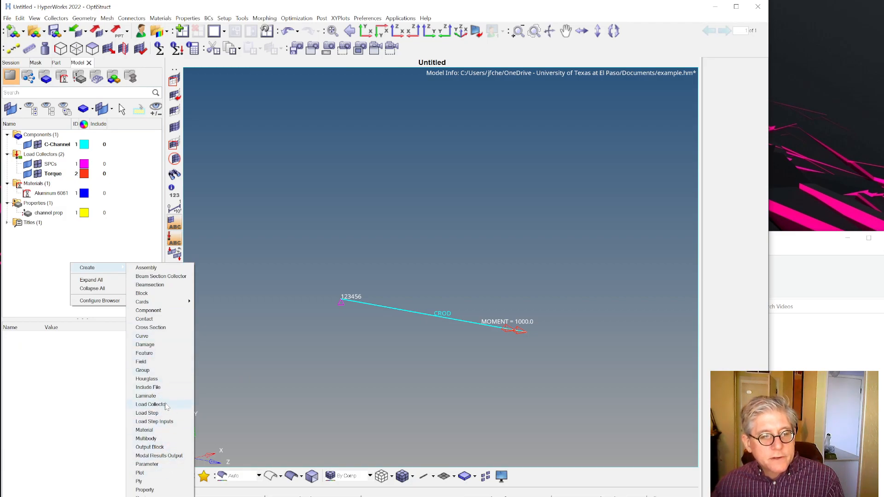
{"action": "left_click", "coordinate": [155, 414]}
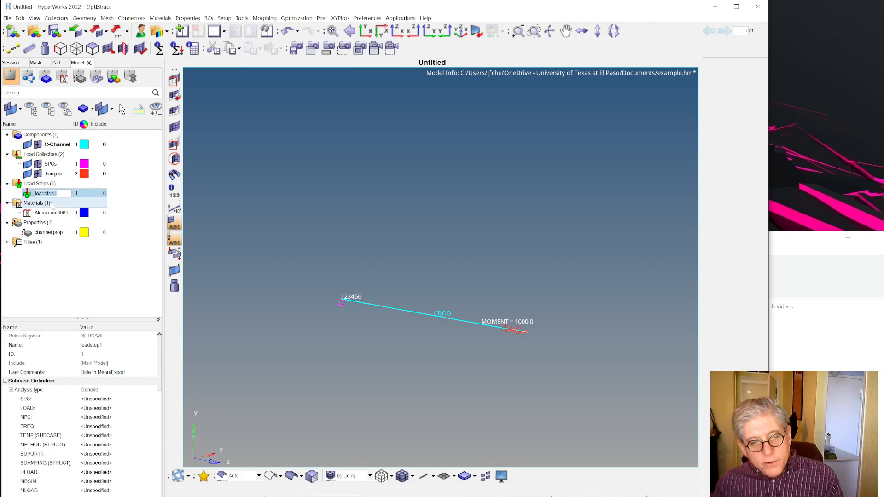
{"action": "type", "text": "twist"}
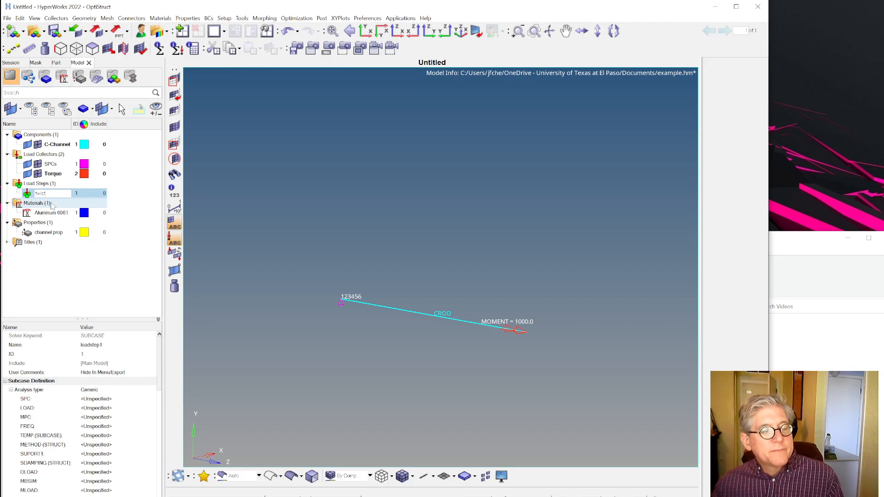
{"action": "key", "text": "Return"}
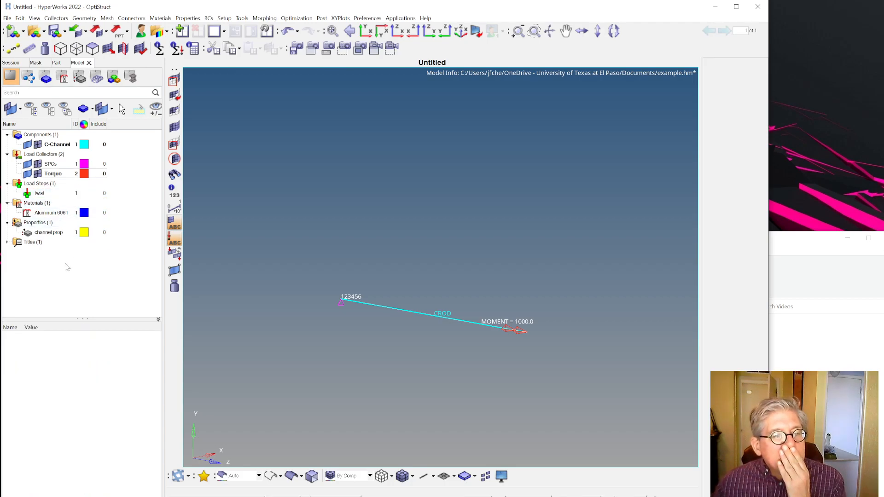
{"action": "left_click", "coordinate": [46, 193]}
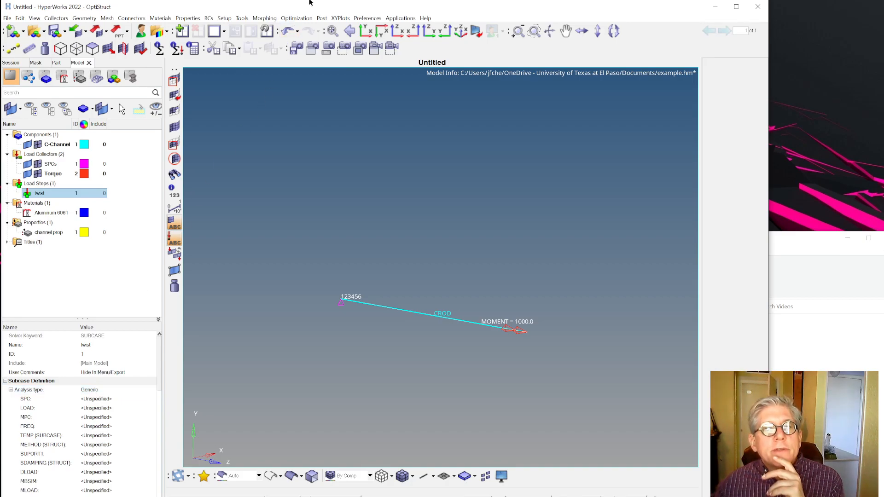
{"action": "left_click", "coordinate": [411, 1]}
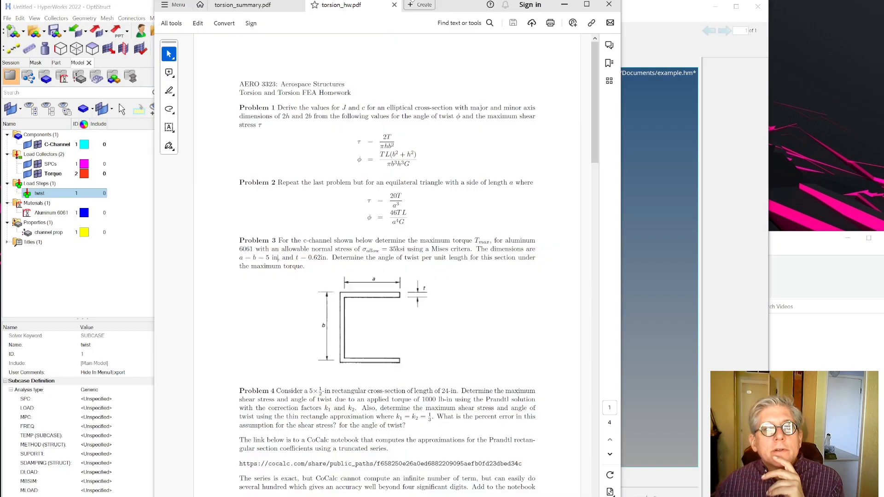
{"action": "left_click", "coordinate": [179, 7]}
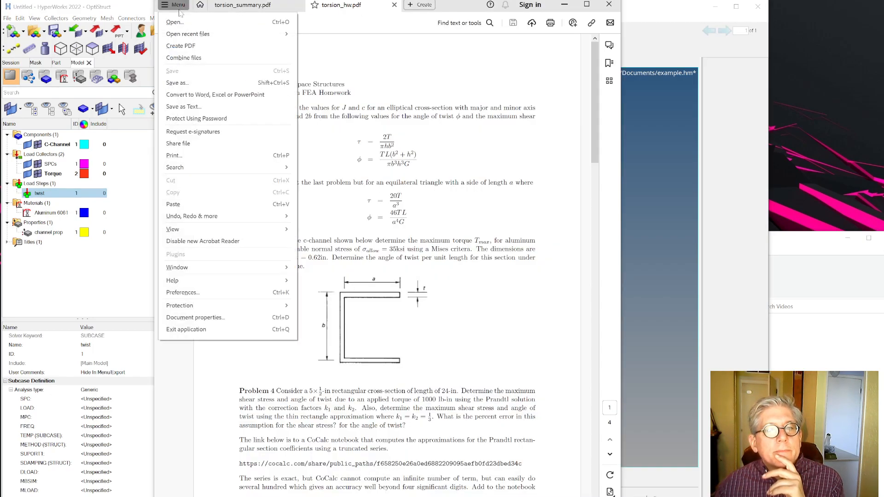
{"action": "mouse_move", "coordinate": [190, 35]}
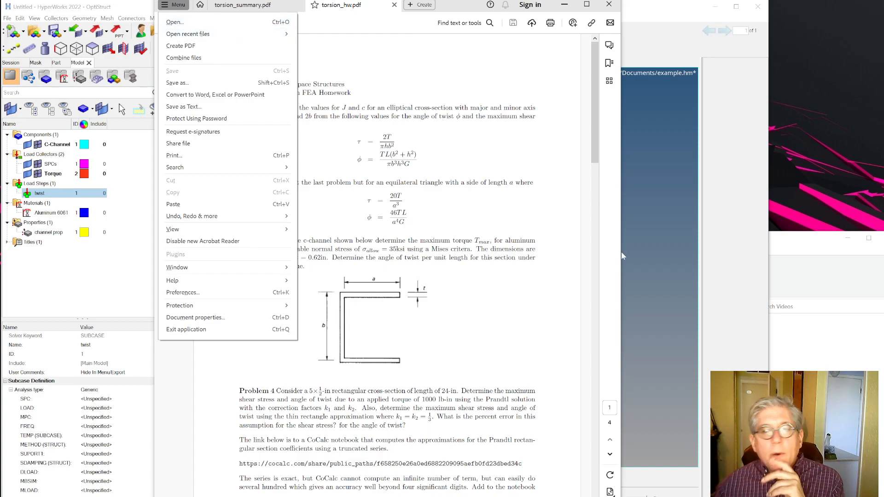
{"action": "left_click", "coordinate": [801, 400]}
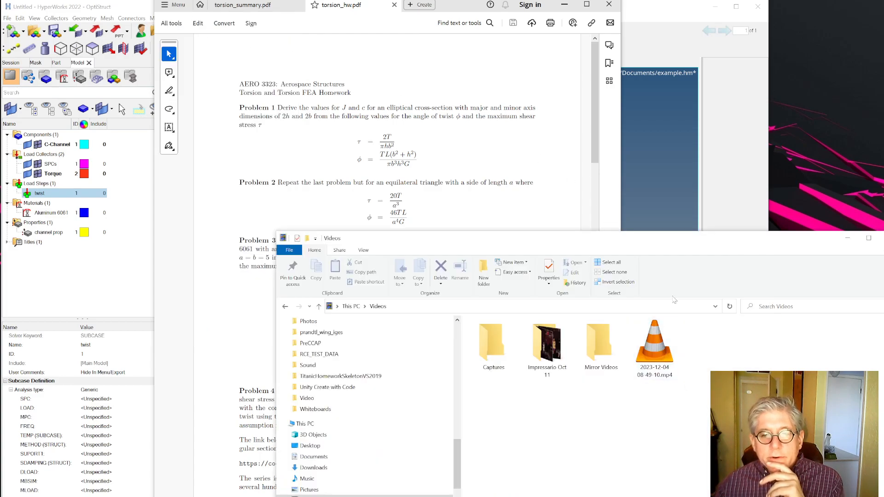
{"action": "left_click", "coordinate": [646, 221]}
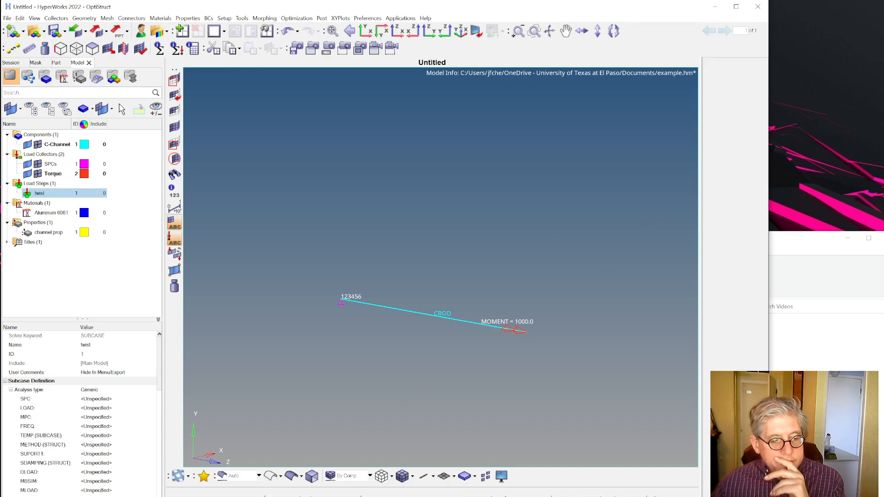
Step: Switch to File Explorer and open My First NASTRAN Model.pptx from the AERO 3323 Aerospace Structures folder
{"action": "left_click", "coordinate": [801, 405]}
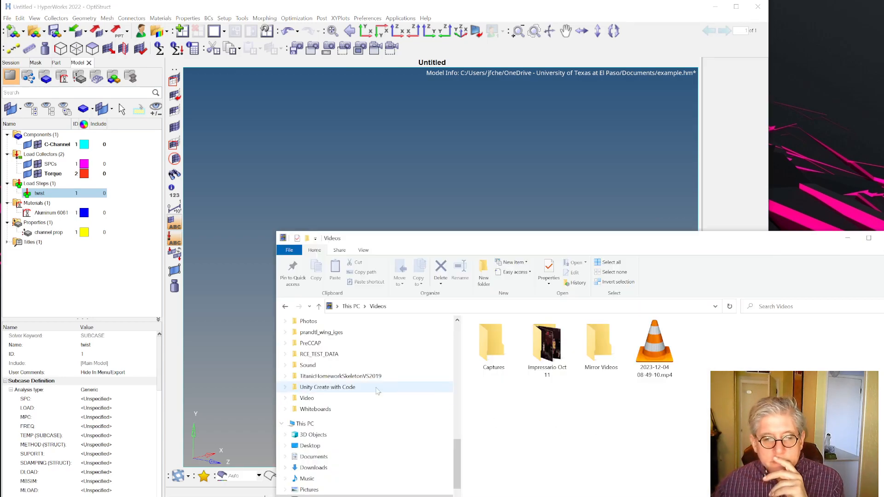
{"action": "scroll", "coordinate": [365, 383], "scroll_direction": "up", "scroll_amount": 2}
{"action": "scroll", "coordinate": [365, 384], "scroll_direction": "up", "scroll_amount": 7}
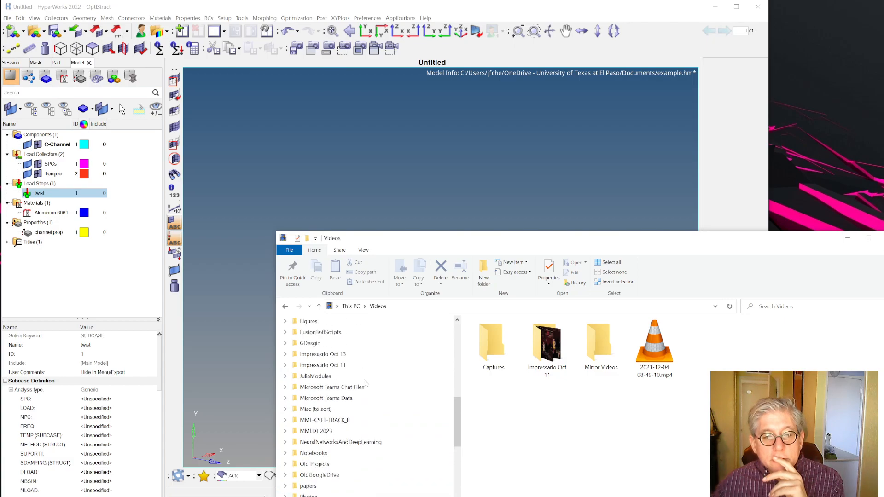
{"action": "scroll", "coordinate": [366, 385], "scroll_direction": "up", "scroll_amount": 1}
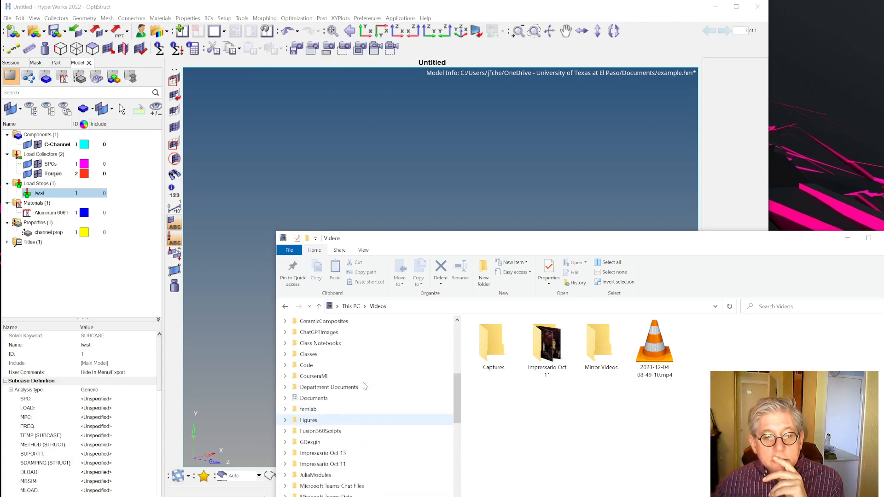
{"action": "scroll", "coordinate": [365, 386], "scroll_direction": "up", "scroll_amount": 3}
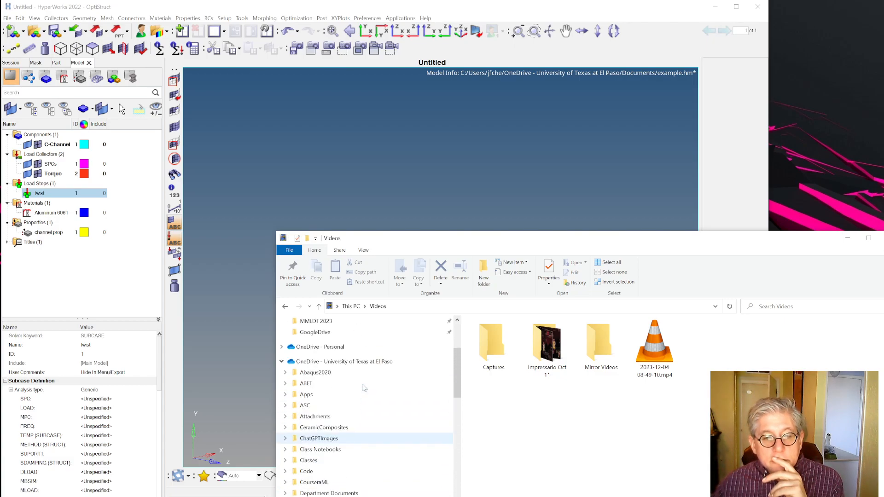
{"action": "scroll", "coordinate": [364, 388], "scroll_direction": "up", "scroll_amount": 1}
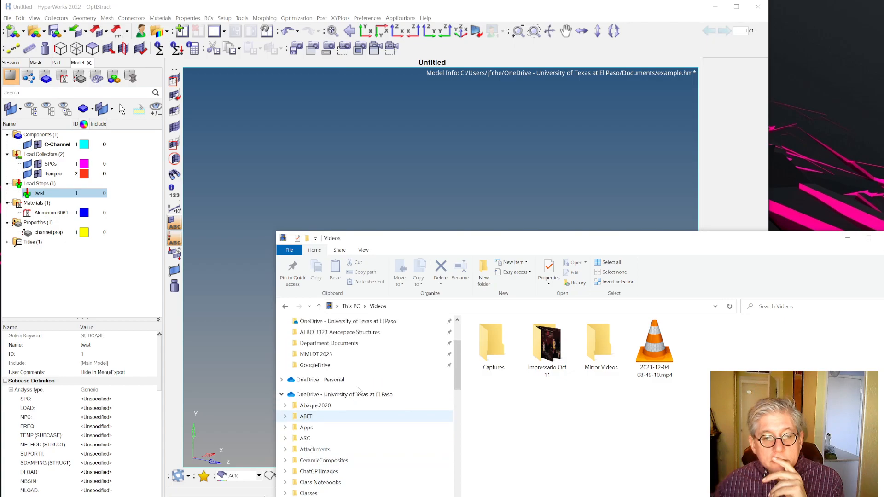
{"action": "left_click", "coordinate": [364, 331]}
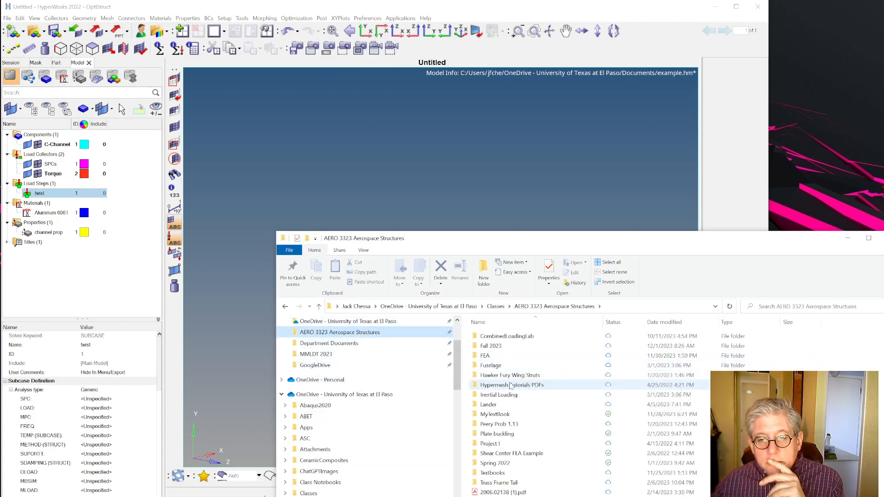
{"action": "scroll", "coordinate": [498, 412], "scroll_direction": "down", "scroll_amount": 10}
{"action": "scroll", "coordinate": [497, 412], "scroll_direction": "down", "scroll_amount": 7}
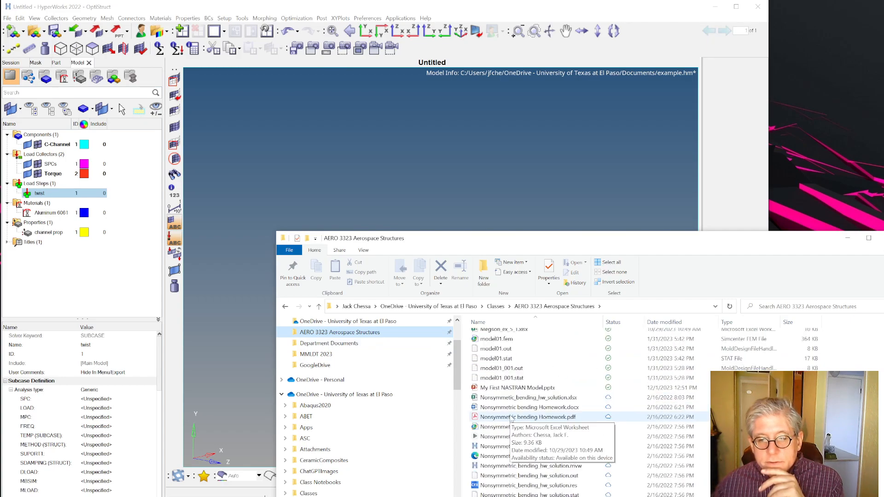
{"action": "scroll", "coordinate": [512, 417], "scroll_direction": "down", "scroll_amount": 2}
{"action": "double_click", "coordinate": [505, 358]}
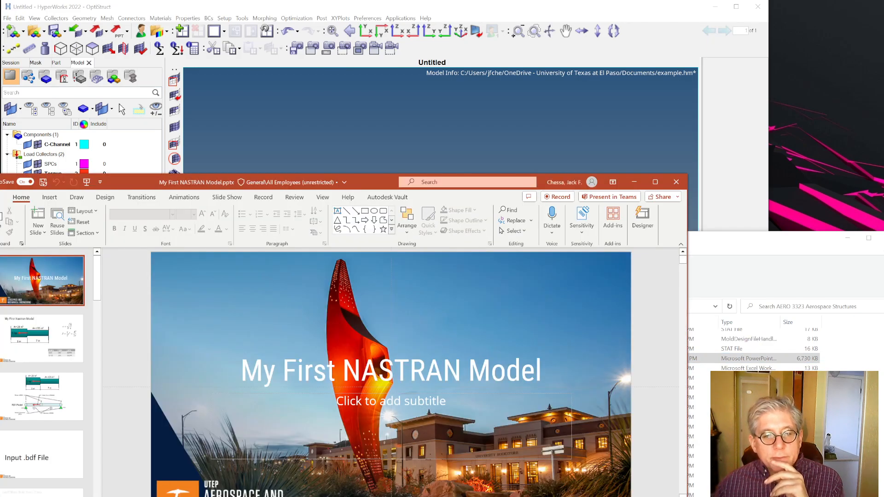
Step: Find and display the Executive Control and Load Case Sections slide in the presentation
{"action": "left_click", "coordinate": [41, 454]}
{"action": "scroll", "coordinate": [42, 433], "scroll_direction": "down", "scroll_amount": 6}
{"action": "scroll", "coordinate": [41, 432], "scroll_direction": "down", "scroll_amount": 8}
{"action": "scroll", "coordinate": [56, 433], "scroll_direction": "down", "scroll_amount": 3}
{"action": "left_click", "coordinate": [62, 339]}
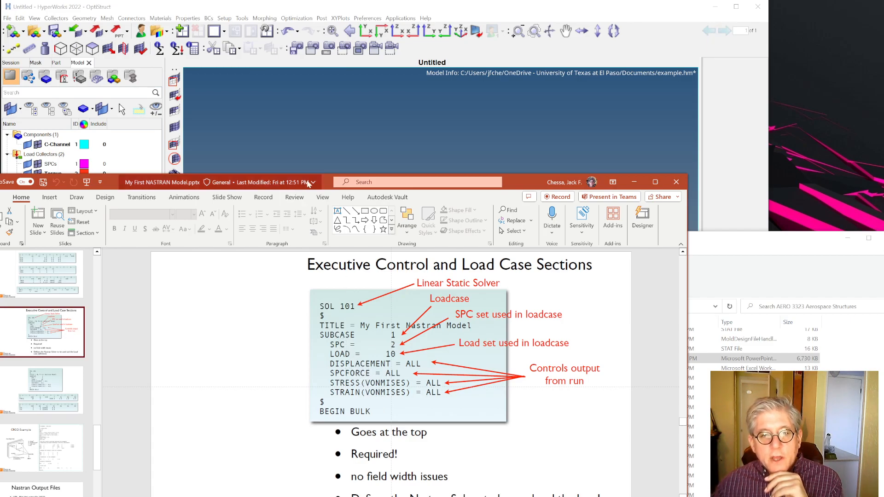
Step: Return to HyperWorks and examine the twist load step's subcase definition and options, comparing them with the load case slide in PowerPoint
{"action": "left_click", "coordinate": [496, 11]}
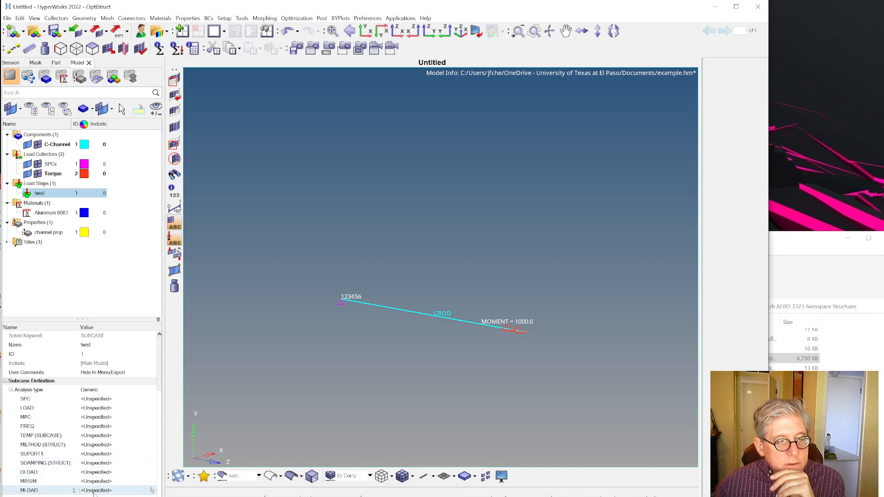
{"action": "scroll", "coordinate": [157, 402], "scroll_direction": "down", "scroll_amount": 3}
{"action": "scroll", "coordinate": [157, 402], "scroll_direction": "down", "scroll_amount": 6}
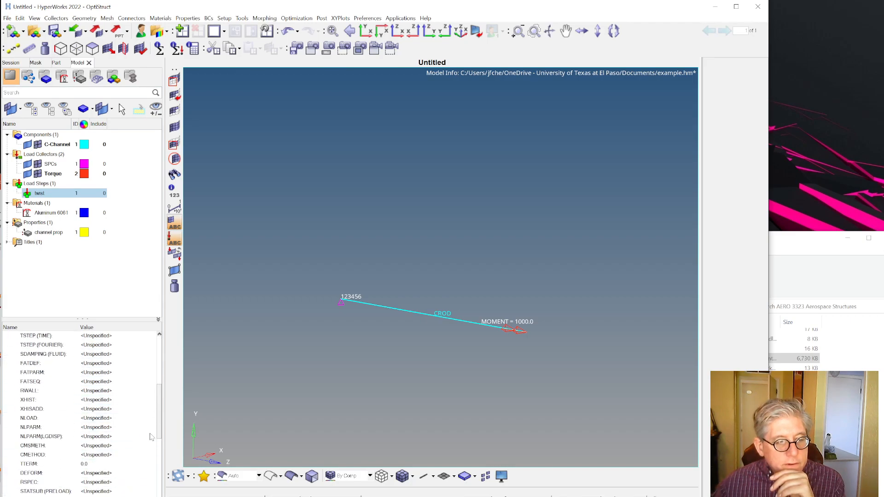
{"action": "scroll", "coordinate": [151, 437], "scroll_direction": "down", "scroll_amount": 1}
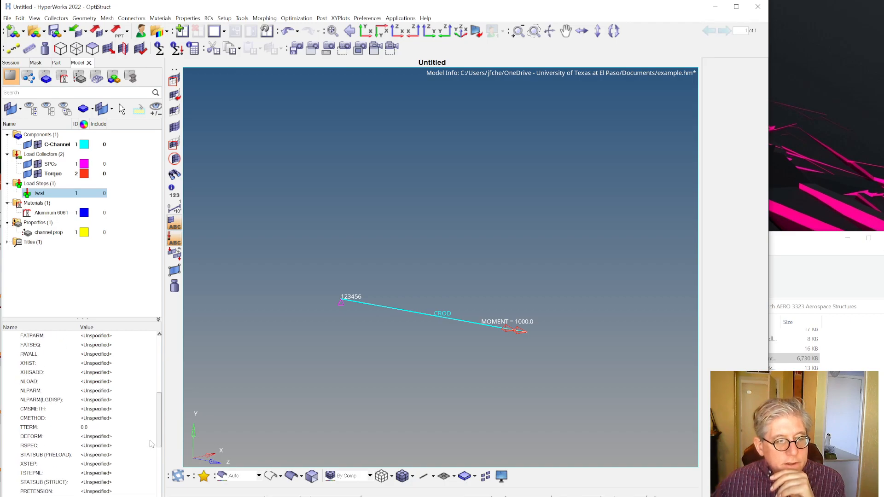
{"action": "scroll", "coordinate": [151, 444], "scroll_direction": "down", "scroll_amount": 5}
{"action": "scroll", "coordinate": [141, 494], "scroll_direction": "down", "scroll_amount": 2}
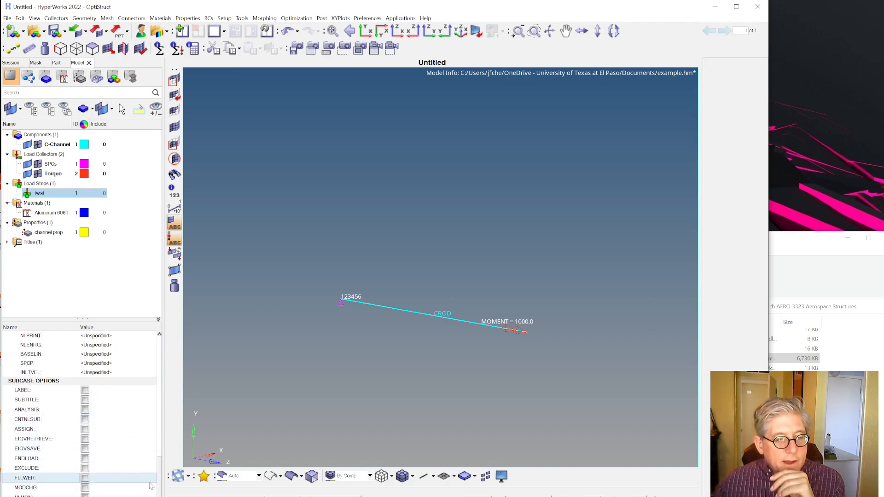
{"action": "scroll", "coordinate": [150, 486], "scroll_direction": "down", "scroll_amount": 4}
{"action": "scroll", "coordinate": [81, 415], "scroll_direction": "down", "scroll_amount": 1}
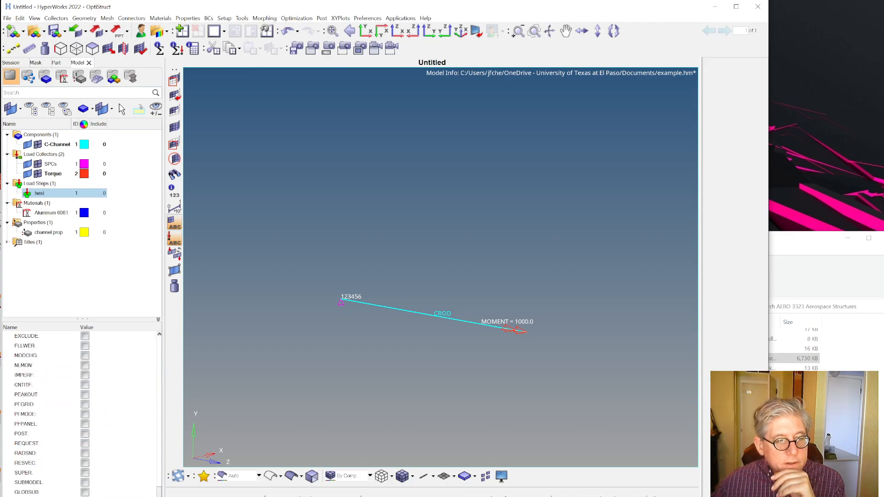
{"action": "scroll", "coordinate": [81, 414], "scroll_direction": "down", "scroll_amount": 3}
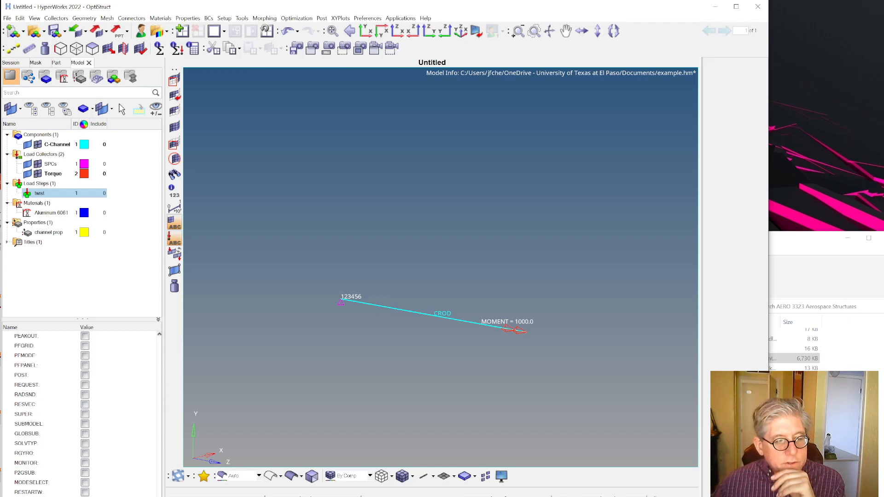
{"action": "key", "text": "alt+Tab"}
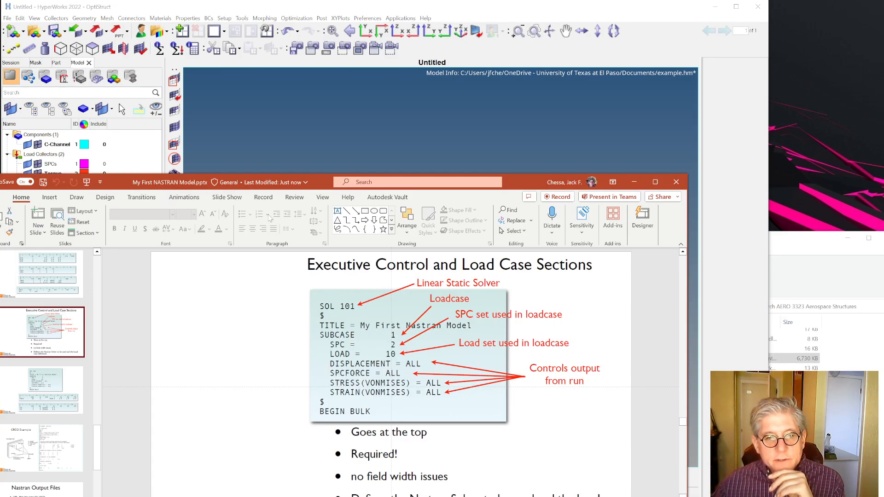
{"action": "left_click", "coordinate": [520, 55]}
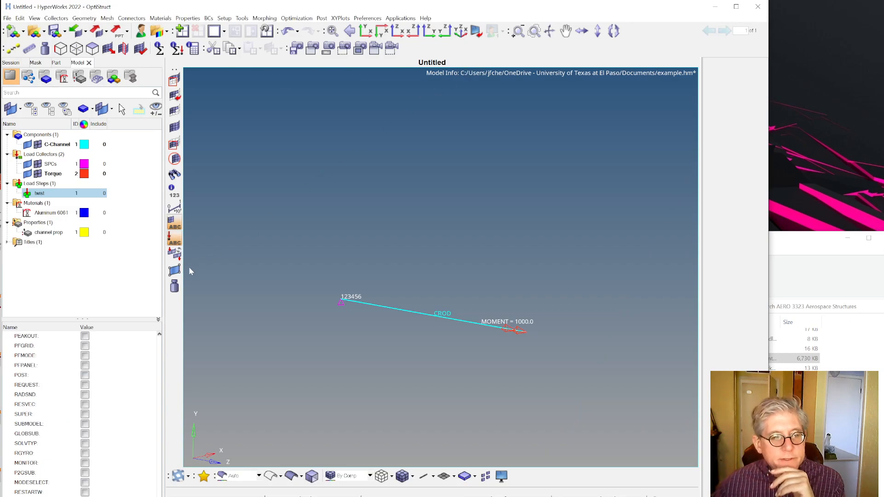
Step: Set the analysis type of the twist load step to Linear Static
{"action": "scroll", "coordinate": [81, 414], "scroll_direction": "up", "scroll_amount": 1}
{"action": "scroll", "coordinate": [159, 337], "scroll_direction": "up", "scroll_amount": 10}
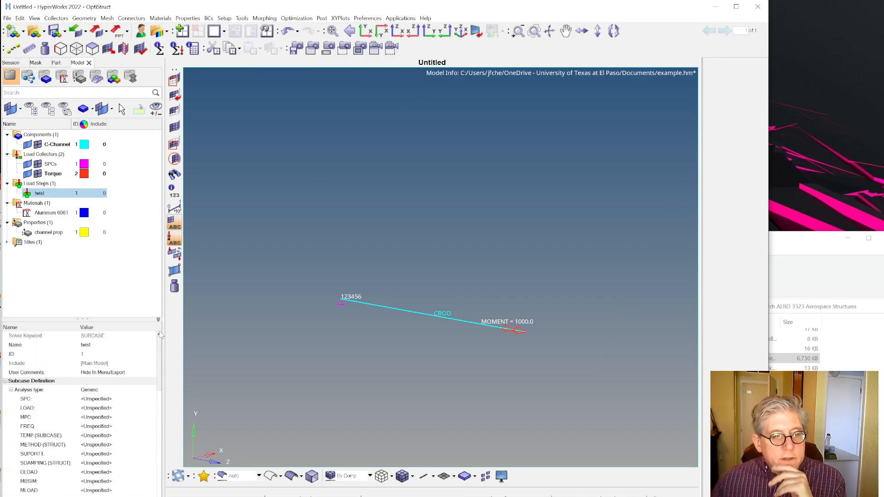
{"action": "left_click", "coordinate": [100, 400]}
{"action": "left_click", "coordinate": [98, 391]}
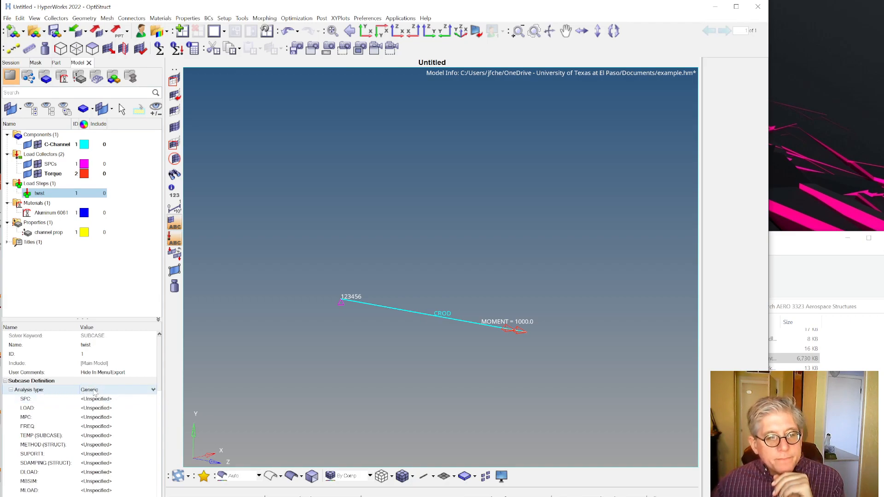
{"action": "left_click", "coordinate": [112, 390]}
{"action": "left_click", "coordinate": [113, 391]}
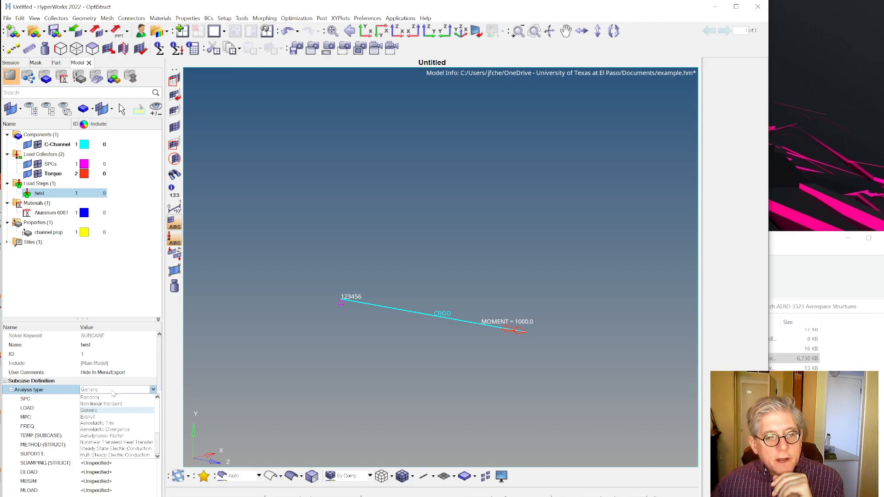
{"action": "scroll", "coordinate": [121, 412], "scroll_direction": "up", "scroll_amount": 4}
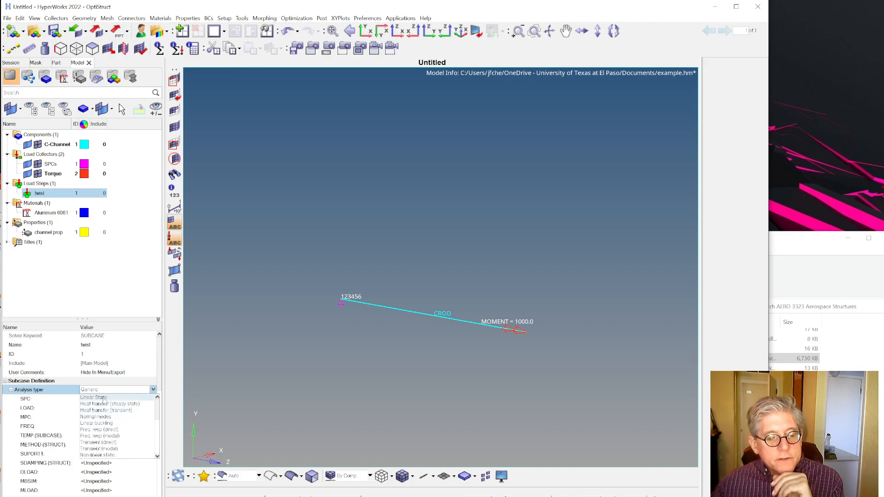
{"action": "left_click", "coordinate": [96, 398]}
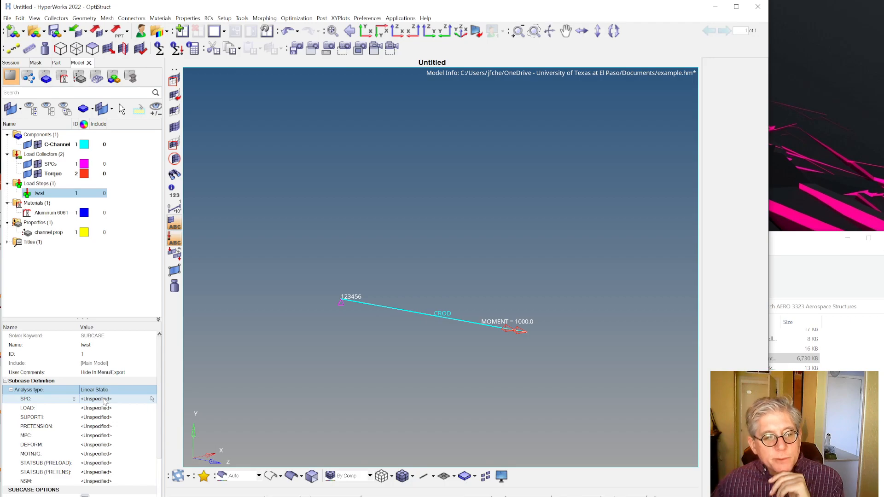
Step: Assign the SPCs load collector as the twist subcase's SPC and the Torque load collector as its LOAD
{"action": "left_click", "coordinate": [105, 399]}
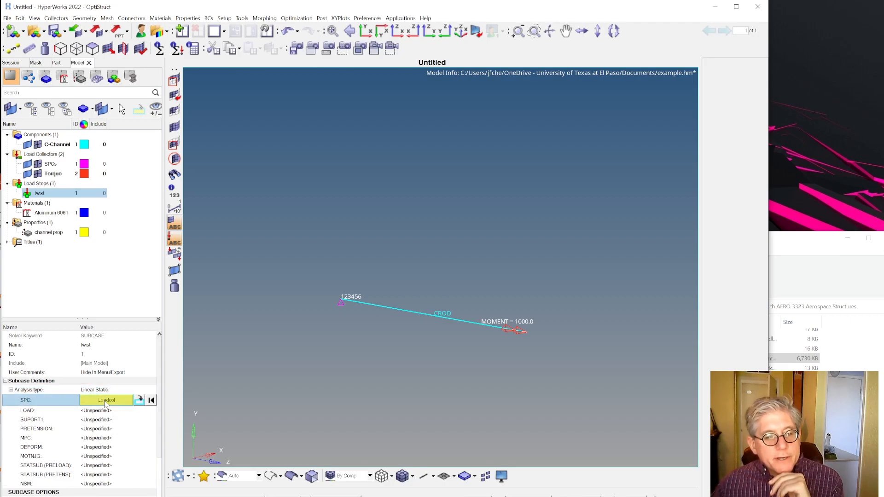
{"action": "left_click", "coordinate": [105, 400]}
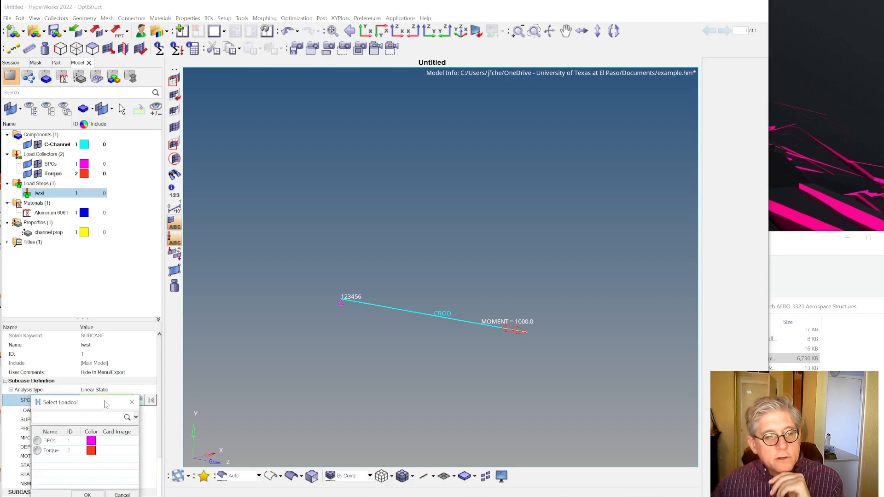
{"action": "left_click", "coordinate": [51, 443]}
{"action": "left_click", "coordinate": [87, 494]}
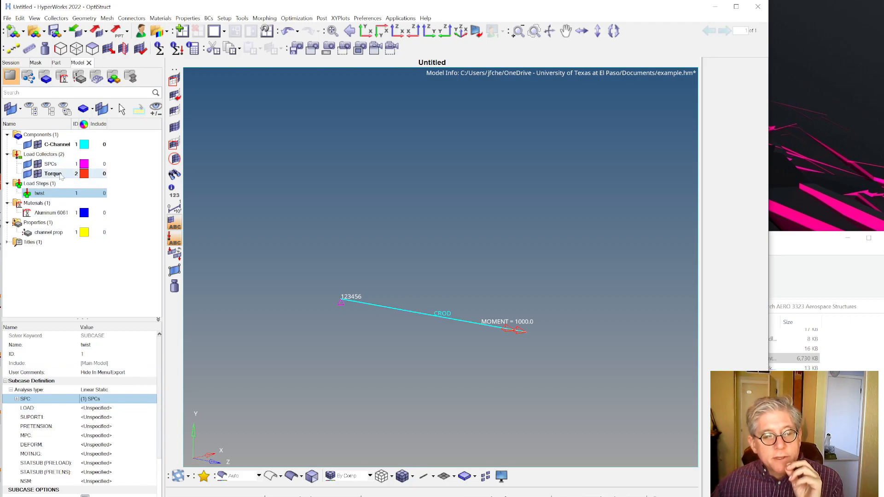
{"action": "left_click", "coordinate": [94, 410]}
{"action": "left_click", "coordinate": [51, 451]}
{"action": "left_click", "coordinate": [87, 494]}
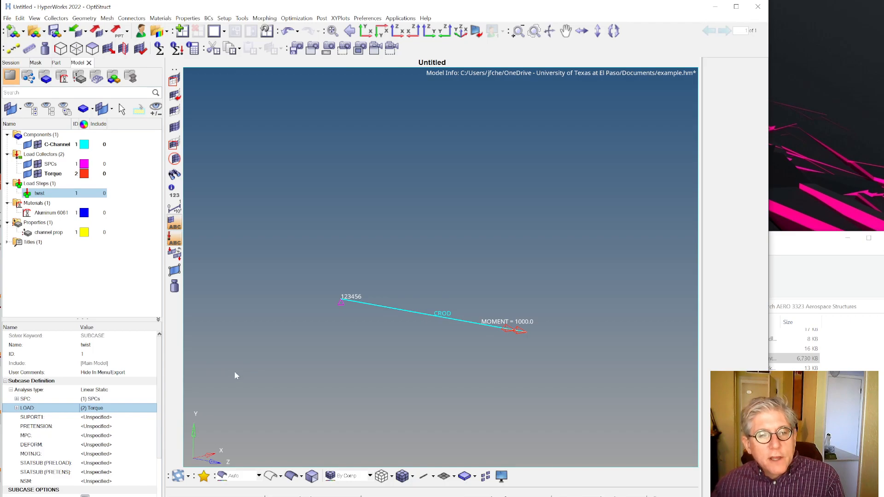
Step: Enable OUTPUT in the twist load step's subcase options and request DISPLACEMENT results
{"action": "scroll", "coordinate": [129, 420], "scroll_direction": "down", "scroll_amount": 5}
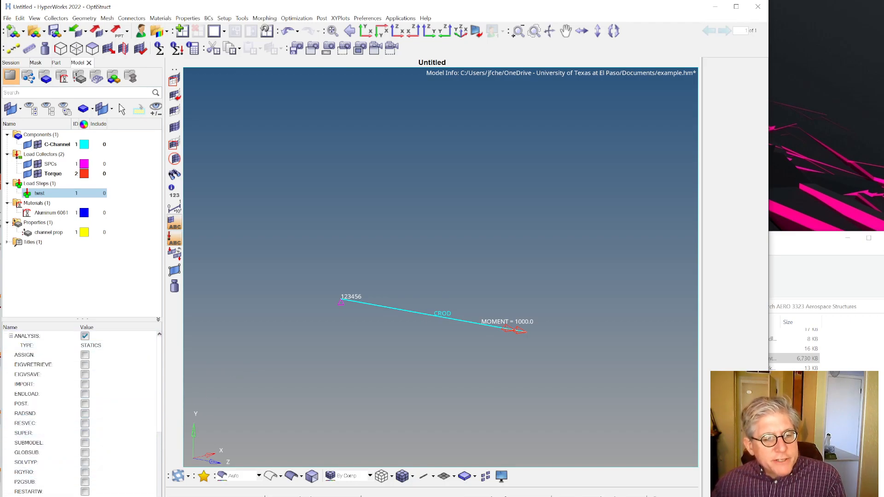
{"action": "scroll", "coordinate": [81, 415], "scroll_direction": "down", "scroll_amount": 5}
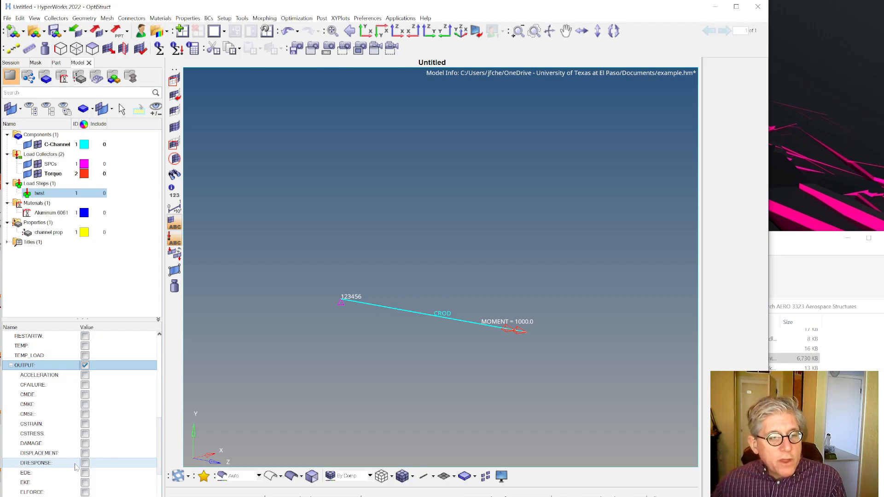
{"action": "scroll", "coordinate": [77, 466], "scroll_direction": "down", "scroll_amount": 3}
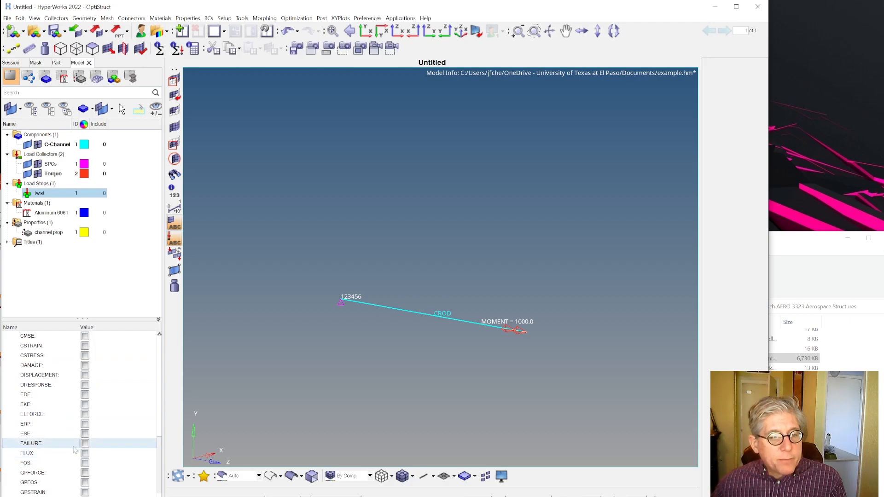
{"action": "left_click", "coordinate": [85, 377]}
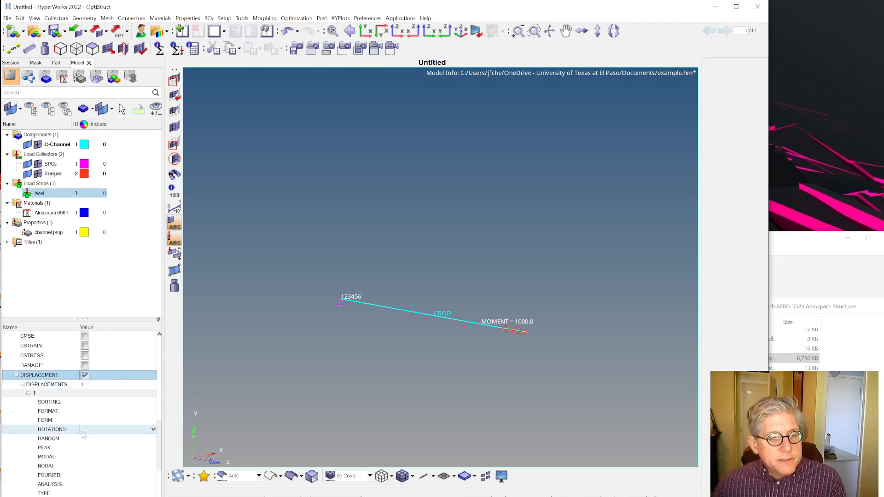
Step: Request ELFORCE and STRESS results in the output options of the twist load step
{"action": "scroll", "coordinate": [85, 458], "scroll_direction": "down", "scroll_amount": 2}
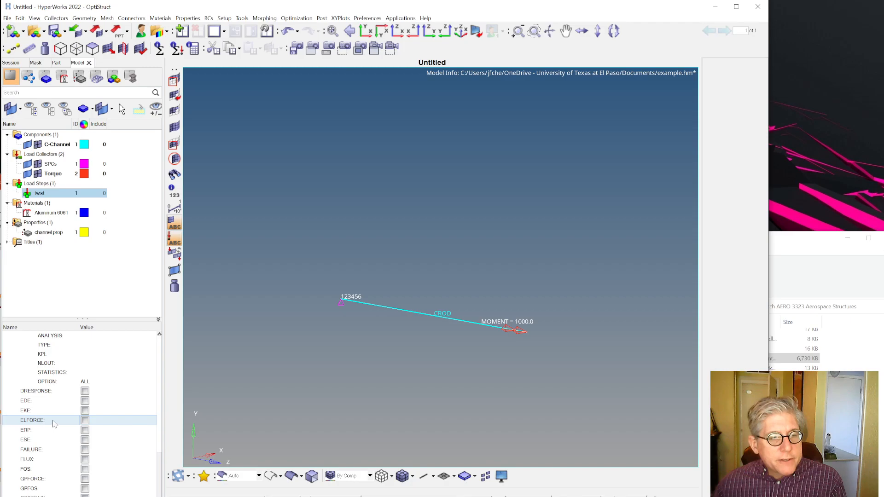
{"action": "left_click", "coordinate": [85, 420]}
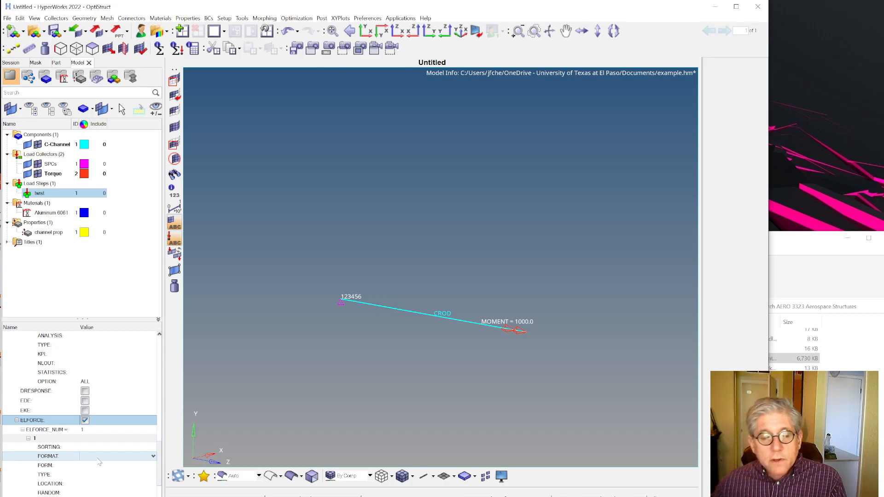
{"action": "scroll", "coordinate": [98, 463], "scroll_direction": "down", "scroll_amount": 3}
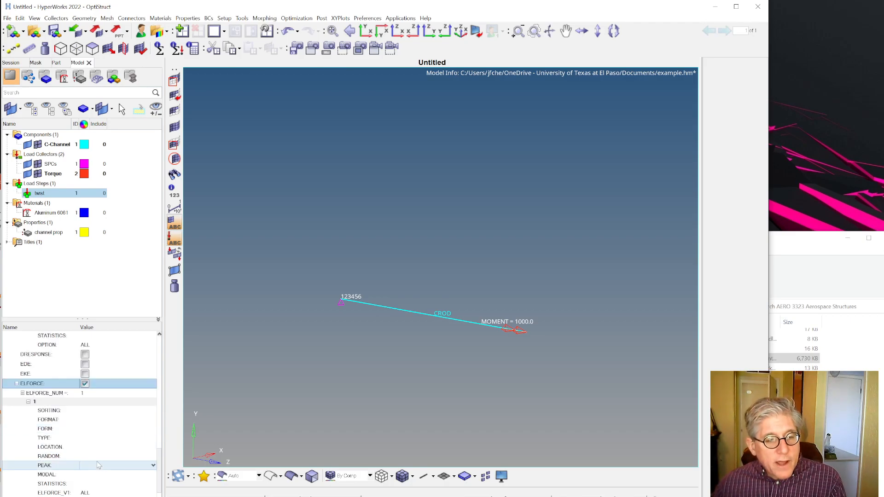
{"action": "scroll", "coordinate": [97, 466], "scroll_direction": "down", "scroll_amount": 5}
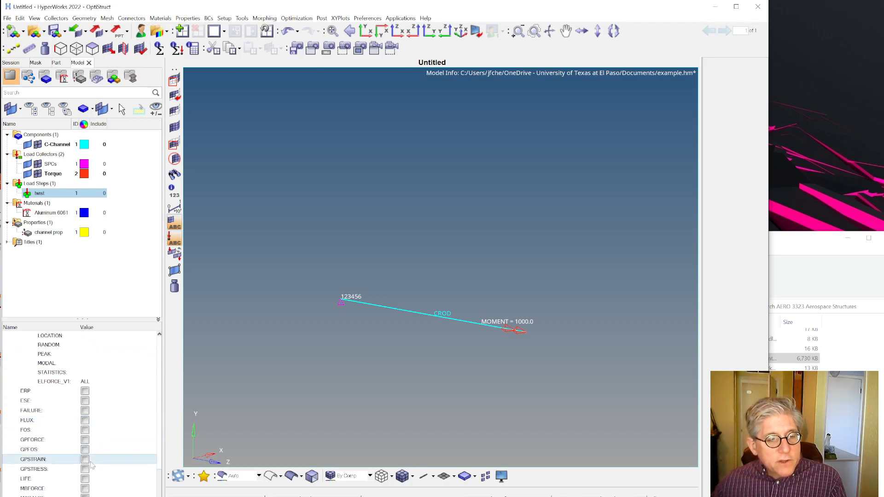
{"action": "scroll", "coordinate": [92, 465], "scroll_direction": "down", "scroll_amount": 5}
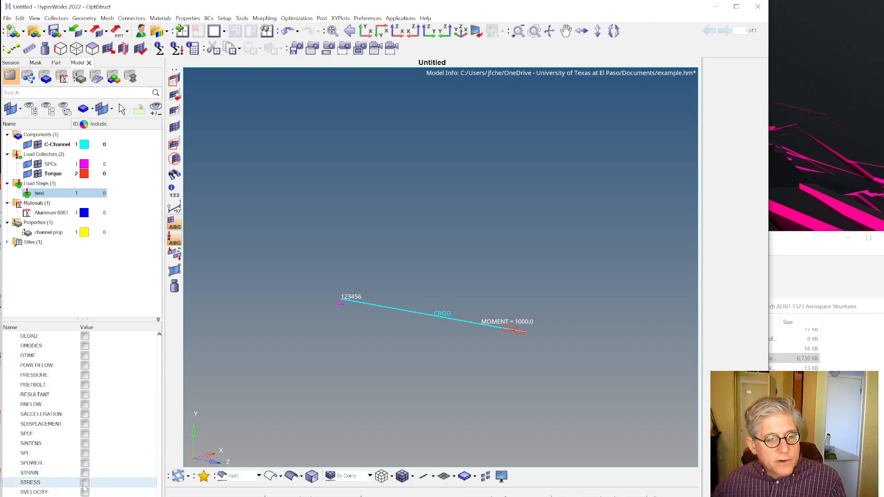
{"action": "left_click", "coordinate": [85, 484]}
{"action": "left_click", "coordinate": [85, 482]}
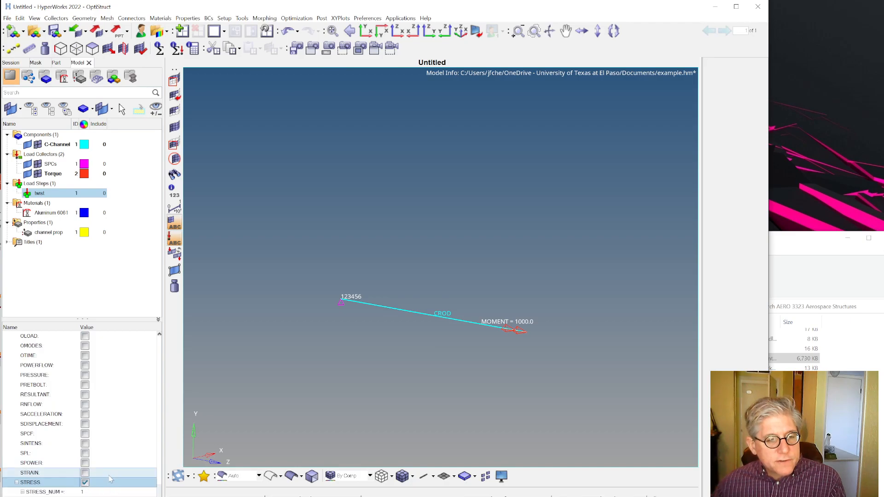
Step: Set the output format of the twist load step's STRESS request to OPTI
{"action": "scroll", "coordinate": [106, 475], "scroll_direction": "down", "scroll_amount": 7}
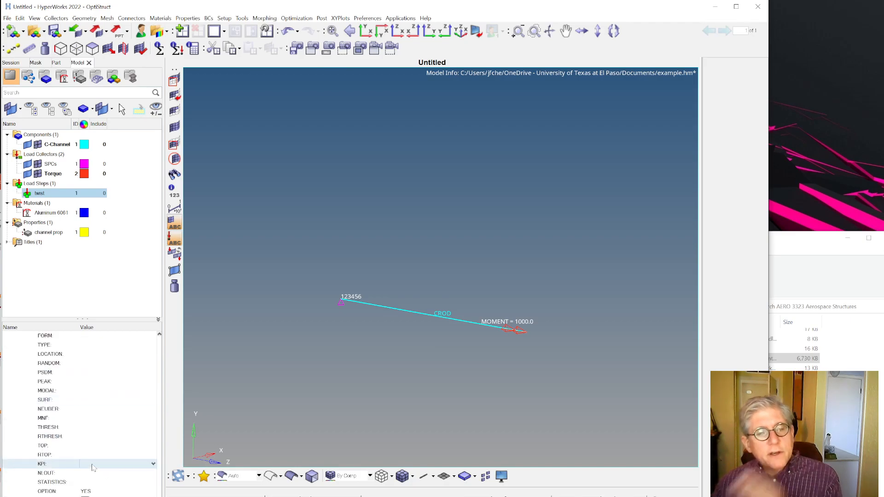
{"action": "scroll", "coordinate": [81, 397], "scroll_direction": "up", "scroll_amount": 2}
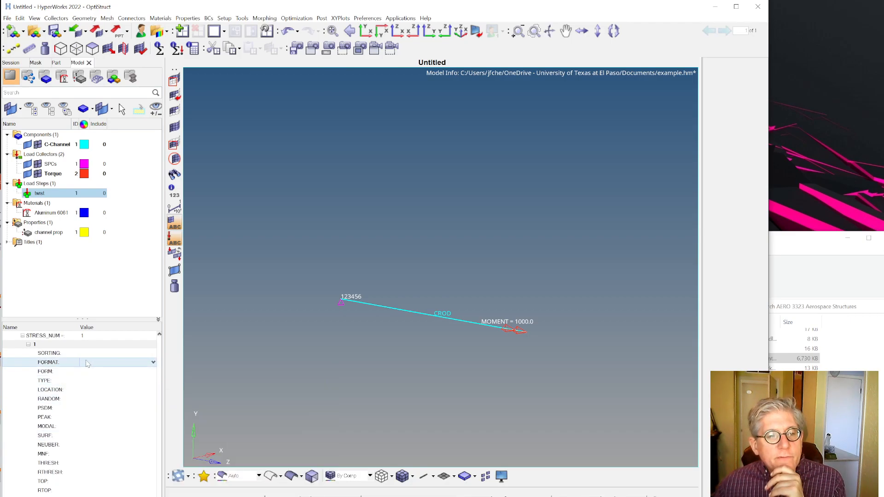
{"action": "mouse_move", "coordinate": [60, 366]}
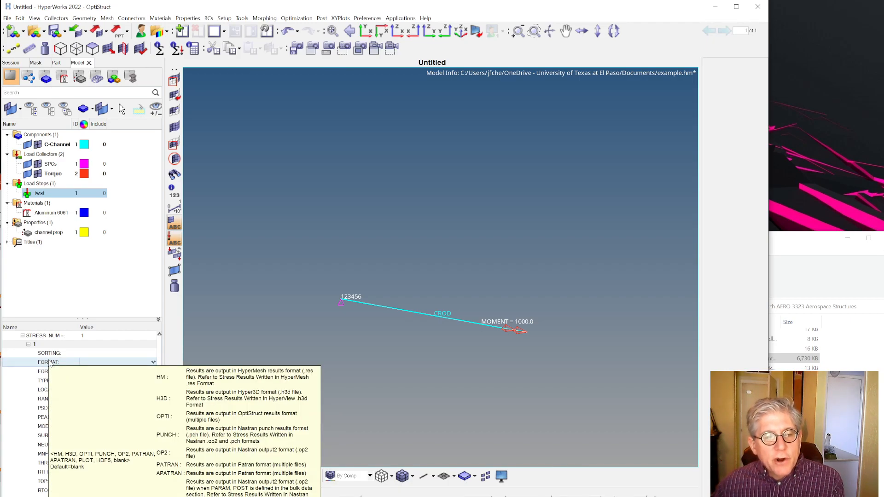
{"action": "left_click", "coordinate": [92, 363]}
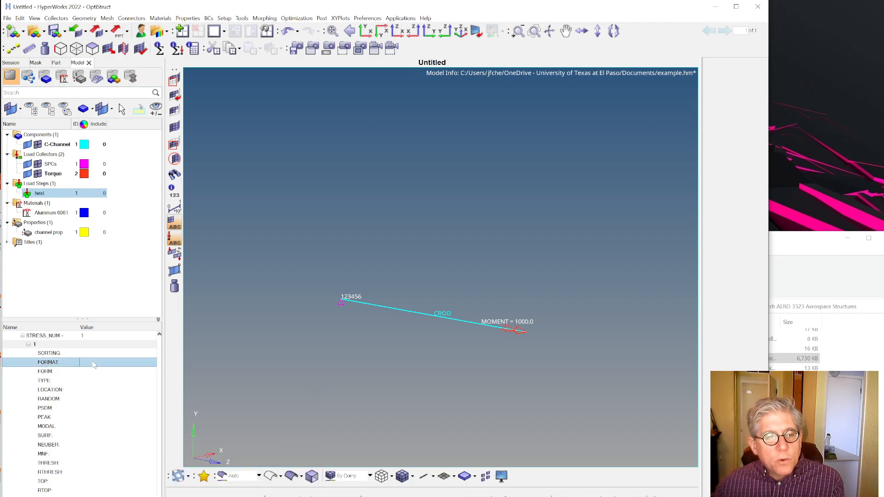
{"action": "left_click", "coordinate": [86, 389]}
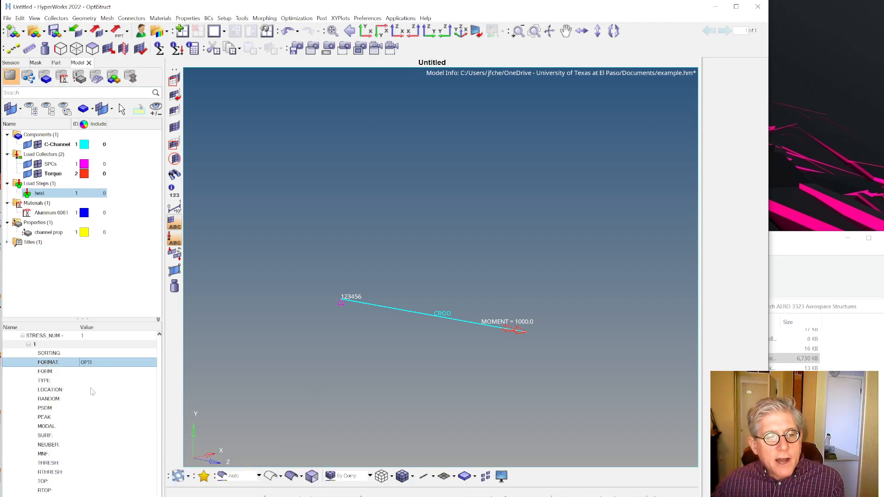
Step: Set the output format of the twist load step's ELFORCE request to OPTI
{"action": "scroll", "coordinate": [106, 395], "scroll_direction": "up", "scroll_amount": 5}
{"action": "scroll", "coordinate": [105, 395], "scroll_direction": "up", "scroll_amount": 7}
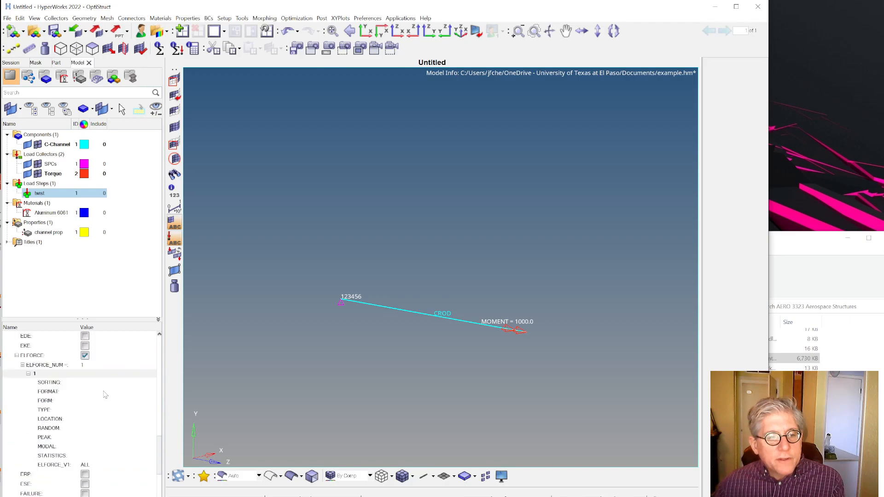
{"action": "left_click", "coordinate": [68, 394]}
{"action": "left_click", "coordinate": [97, 394]}
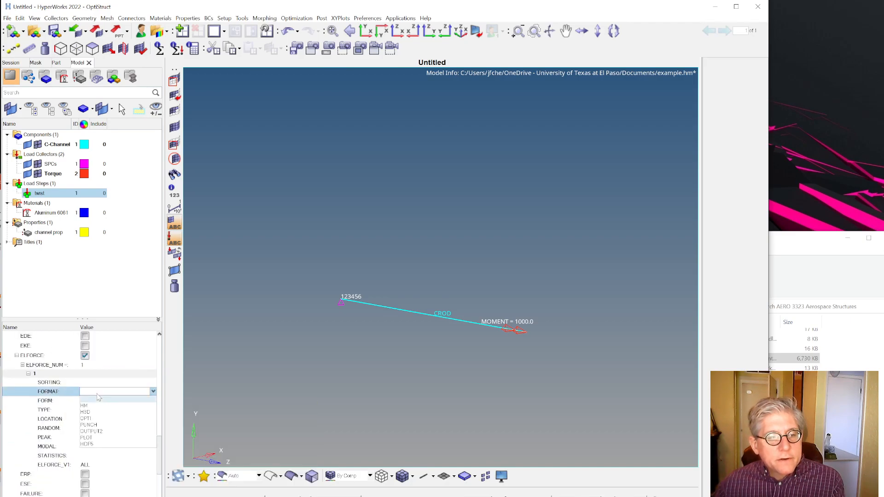
{"action": "left_click", "coordinate": [95, 419]}
Step: Set the output format of the twist load step's DISPLACEMENT request to OPTI
{"action": "scroll", "coordinate": [101, 422], "scroll_direction": "up", "scroll_amount": 5}
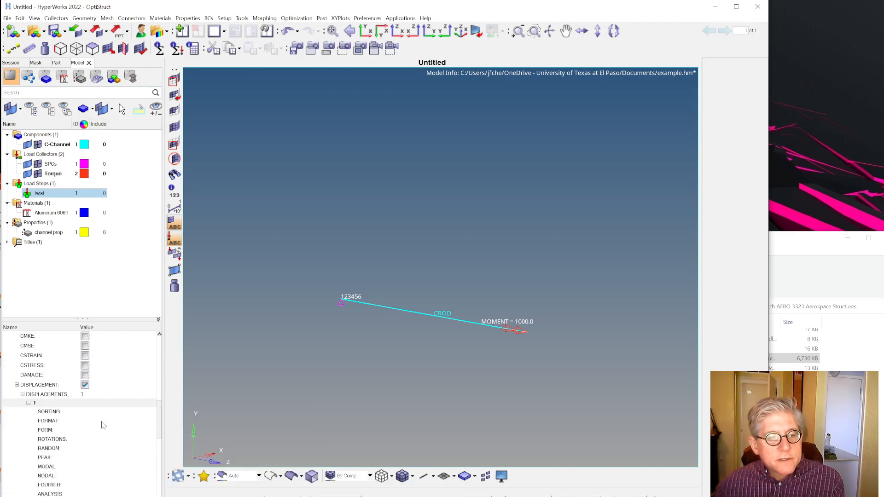
{"action": "scroll", "coordinate": [100, 436], "scroll_direction": "down", "scroll_amount": 5}
{"action": "left_click", "coordinate": [68, 382]}
{"action": "left_click", "coordinate": [98, 382]}
{"action": "left_click", "coordinate": [99, 415]}
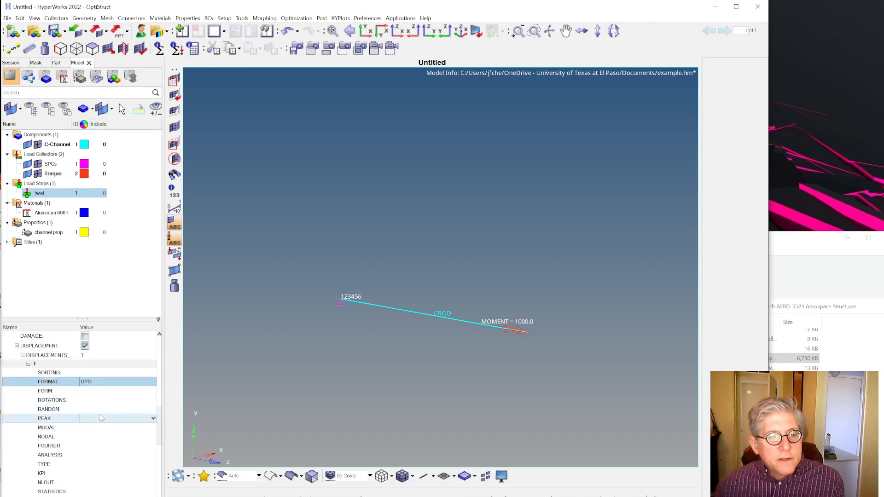
Step: Review the twist load step's subcase settings, deselect the load step and save the model
{"action": "scroll", "coordinate": [100, 415], "scroll_direction": "up", "scroll_amount": 5}
{"action": "scroll", "coordinate": [102, 418], "scroll_direction": "up", "scroll_amount": 5}
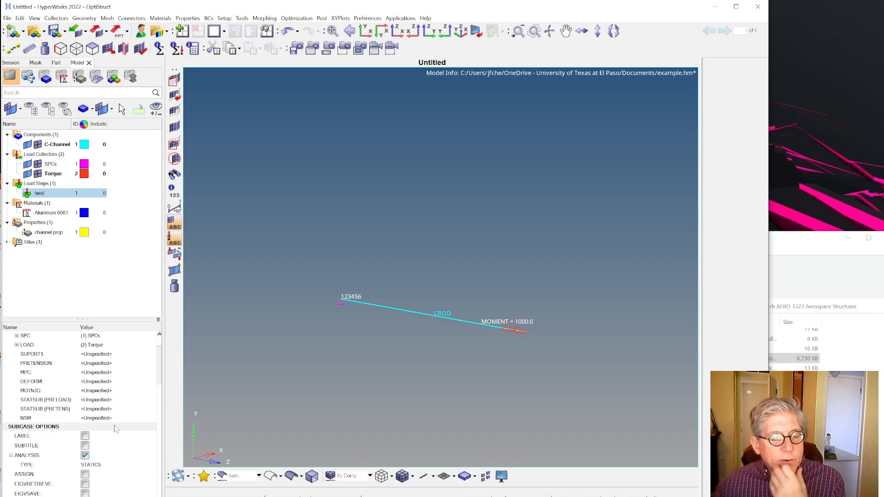
{"action": "scroll", "coordinate": [115, 426], "scroll_direction": "down", "scroll_amount": 9}
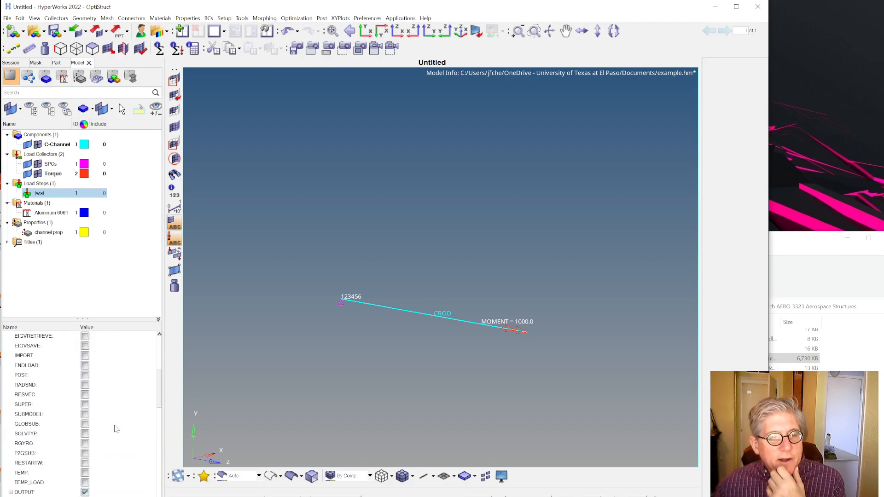
{"action": "left_click", "coordinate": [82, 291]}
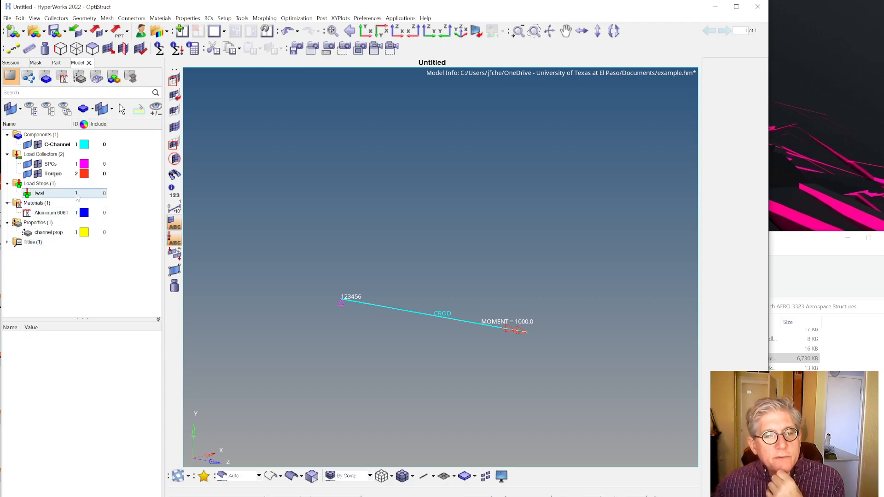
{"action": "left_click", "coordinate": [55, 33]}
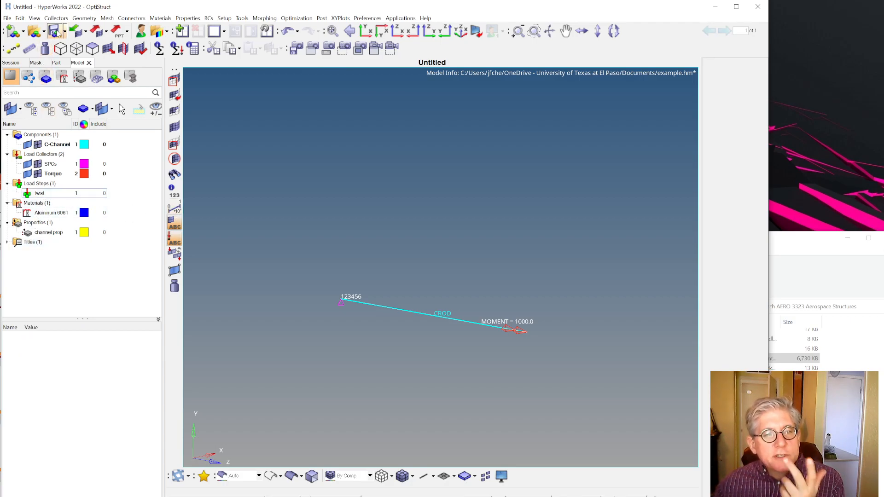
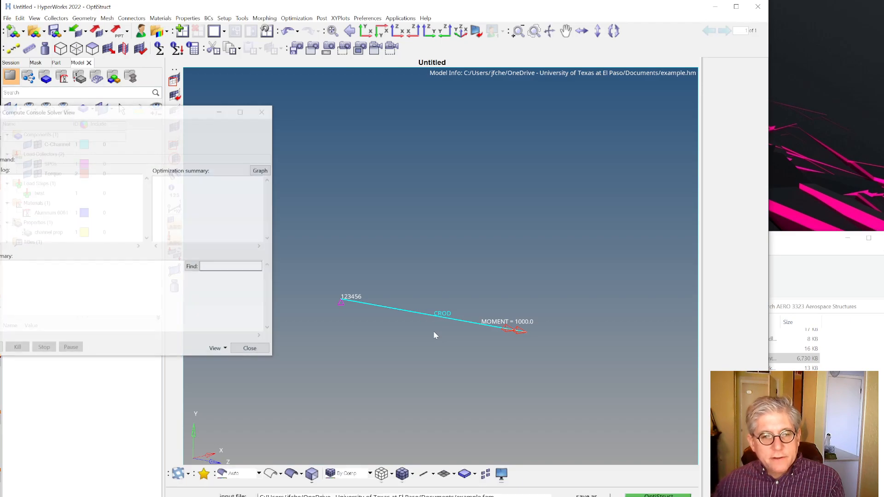
Step: Bring the example.fem solver view fully on screen and open the OptiStruct job's results in HyperView
{"action": "left_click_drag", "start_coordinate": [164, 114], "coordinate": [288, 111]}
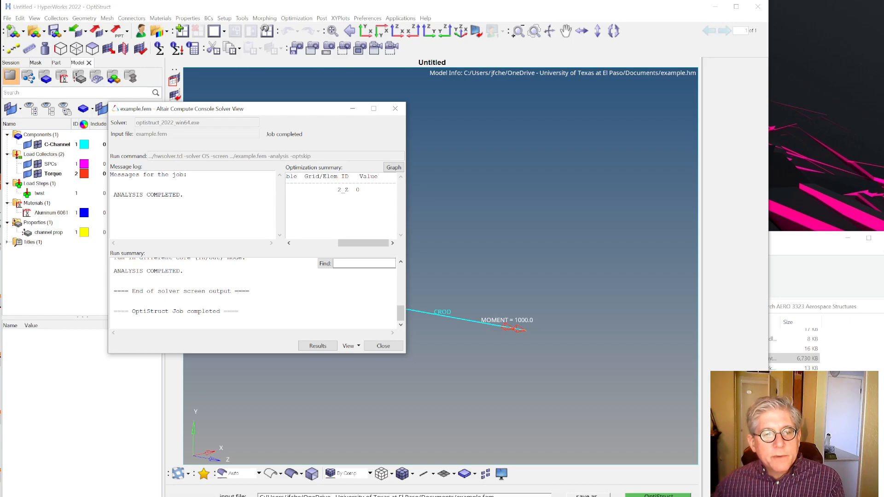
{"action": "left_click", "coordinate": [382, 349]}
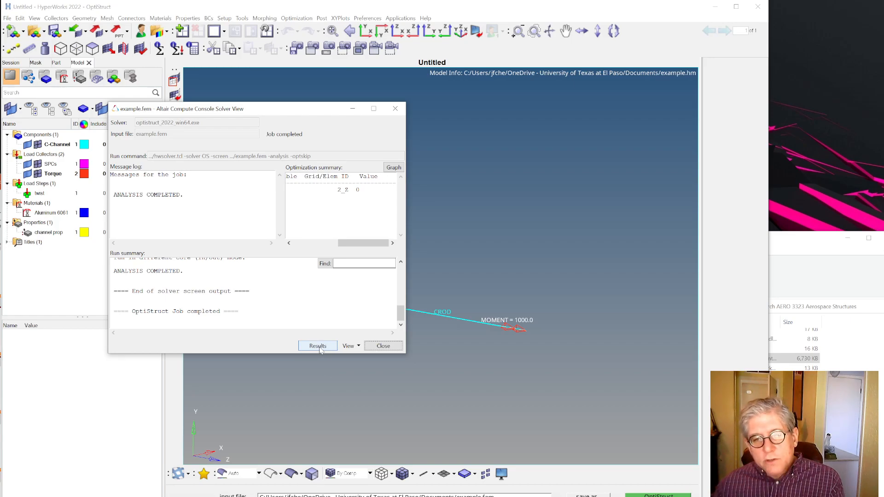
{"action": "left_click", "coordinate": [319, 346]}
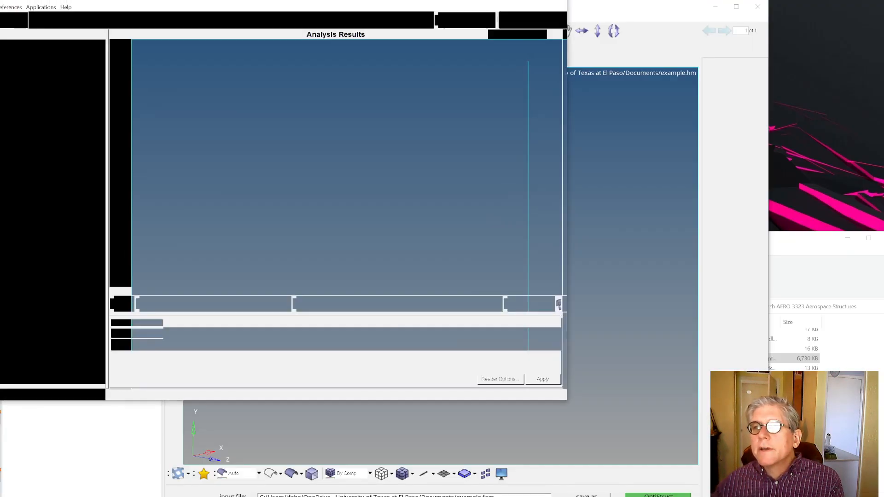
Step: Contour the rod with Element Stresses (1D), CROD/CONROD Axial Stress, viewed at an oblique angle
{"action": "left_click_drag", "start_coordinate": [403, 0], "coordinate": [556, 37]}
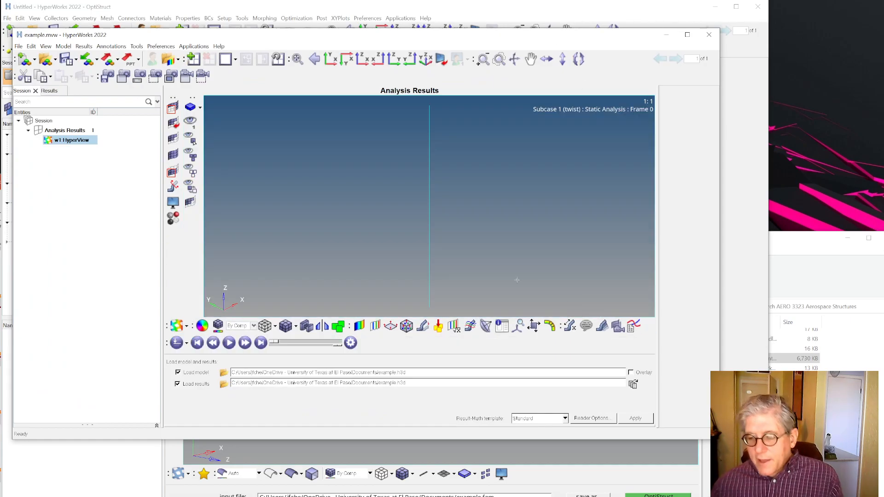
{"action": "left_click_drag", "start_coordinate": [416, 281], "coordinate": [323, 218], "text": "ctrl"}
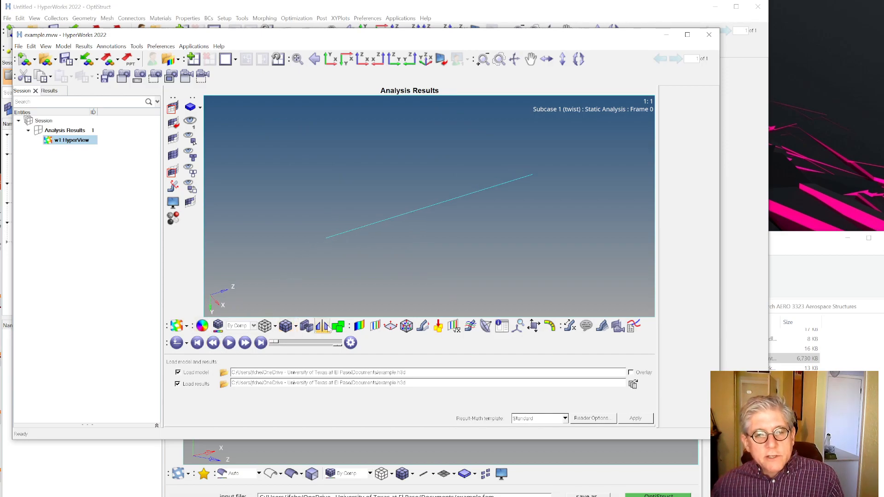
{"action": "left_click", "coordinate": [359, 327]}
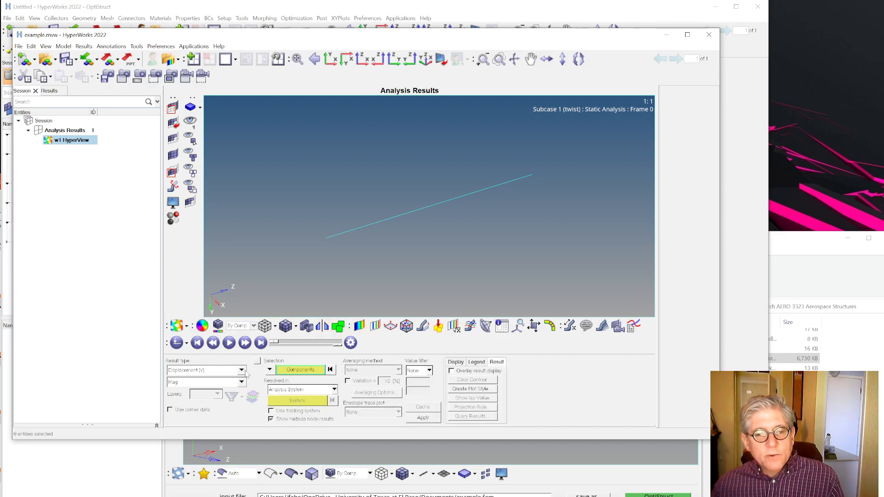
{"action": "left_click", "coordinate": [243, 370]}
{"action": "left_click", "coordinate": [211, 386]}
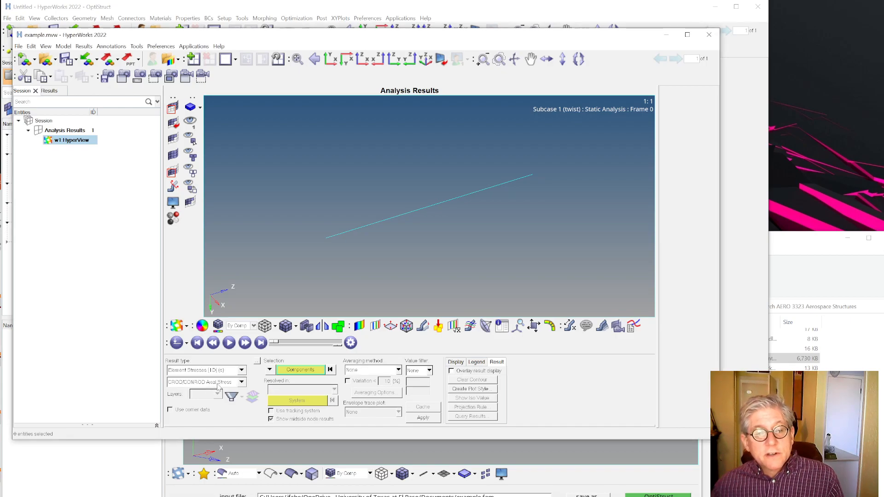
{"action": "left_click", "coordinate": [417, 419]}
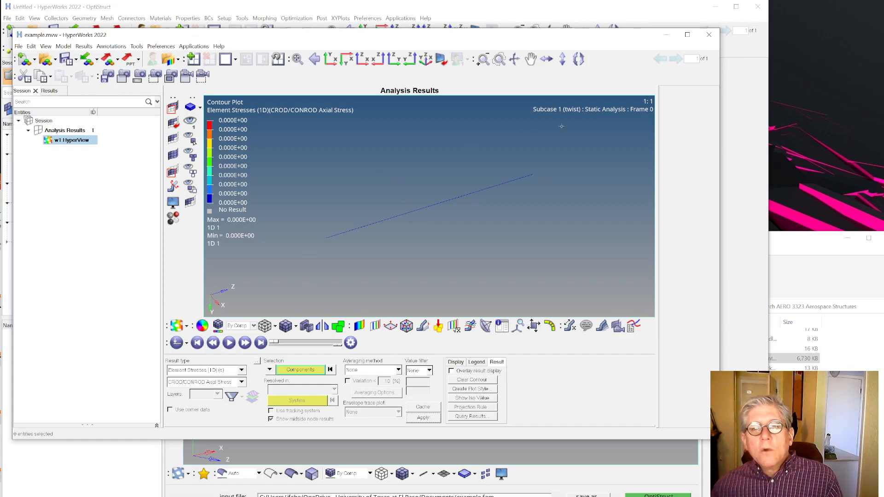
Step: Close the results window without saving its session and close the solver view
{"action": "left_click", "coordinate": [709, 35]}
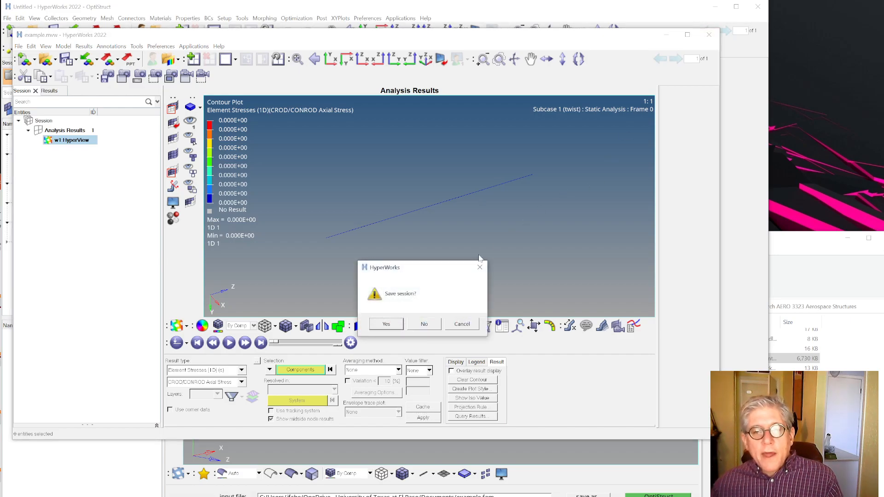
{"action": "left_click", "coordinate": [424, 324]}
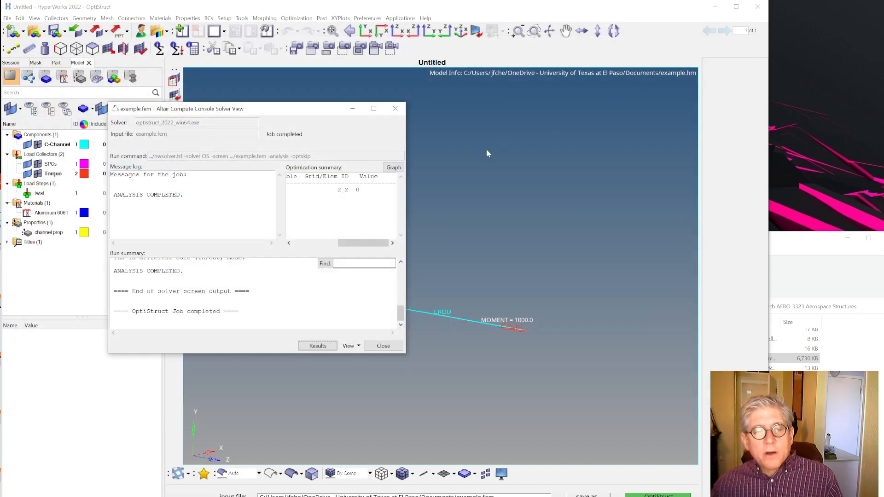
{"action": "left_click", "coordinate": [395, 109]}
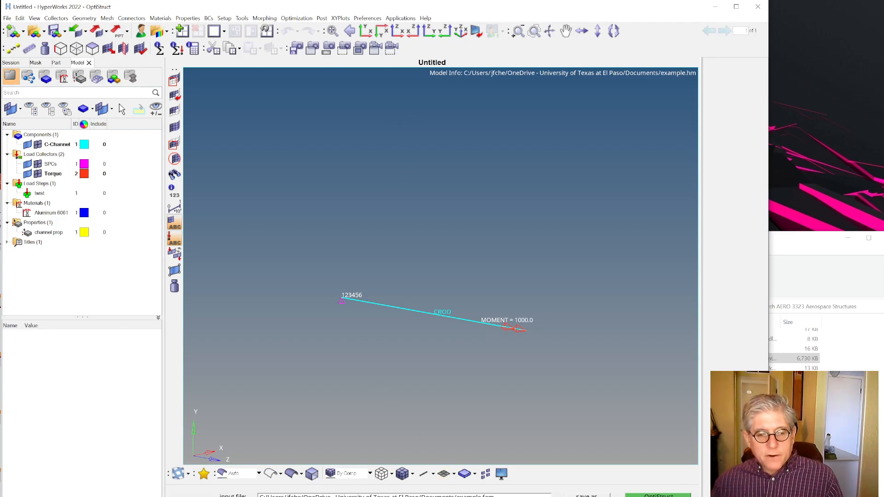
{"action": "key", "text": "alt+Tab"}
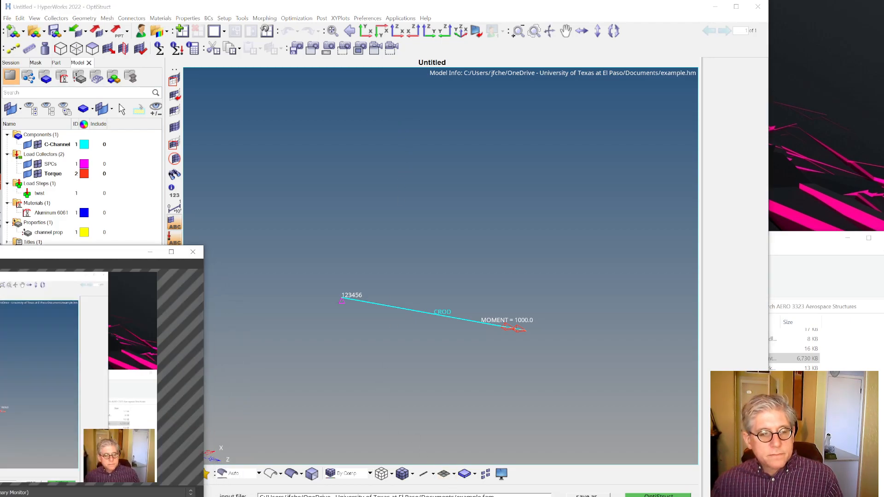